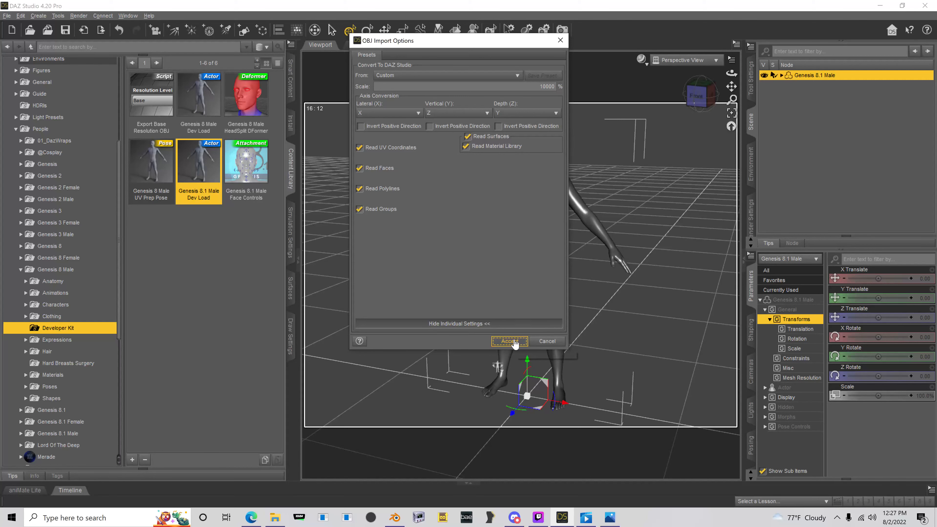
- Import the Shaxx OBJ at 10000% scale and inspect its fit on the figure up close and from the front
{"action": "left_click", "coordinate": [513, 341]}
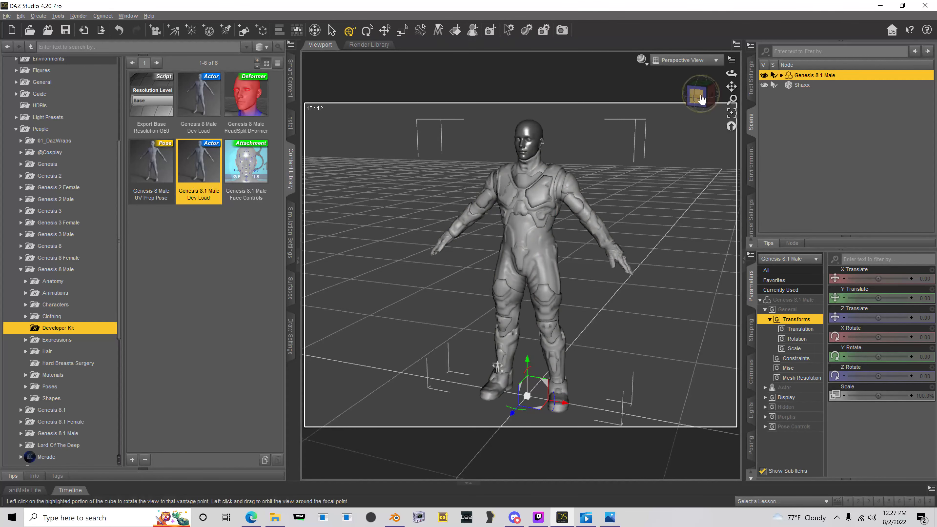
{"action": "left_click_drag", "start_coordinate": [697, 98], "coordinate": [642, 72]}
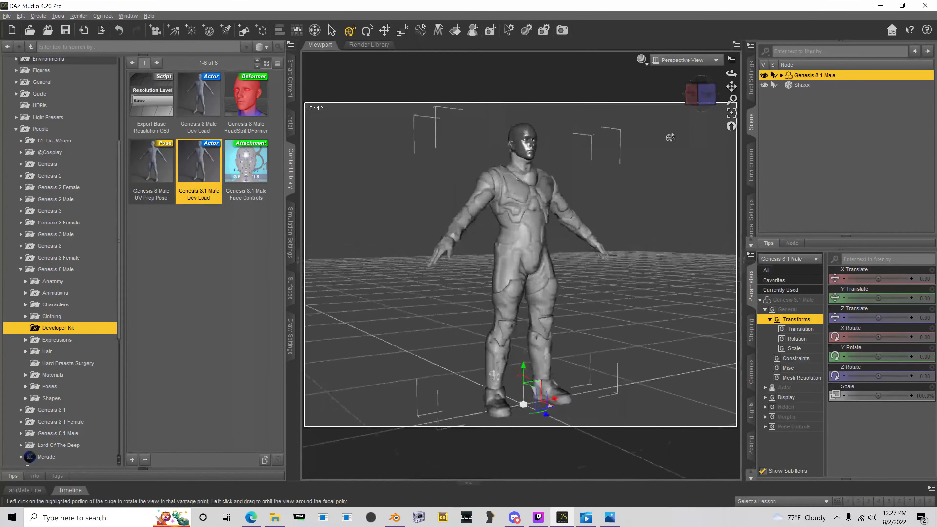
{"action": "scroll", "coordinate": [665, 147], "scroll_direction": "up", "scroll_amount": 2}
{"action": "scroll", "coordinate": [666, 147], "scroll_direction": "up", "scroll_amount": 4}
{"action": "left_click_drag", "start_coordinate": [731, 87], "coordinate": [732, 94]}
{"action": "scroll", "coordinate": [731, 94], "scroll_direction": "up", "scroll_amount": 6}
{"action": "scroll", "coordinate": [483, 308], "scroll_direction": "down", "scroll_amount": 3}
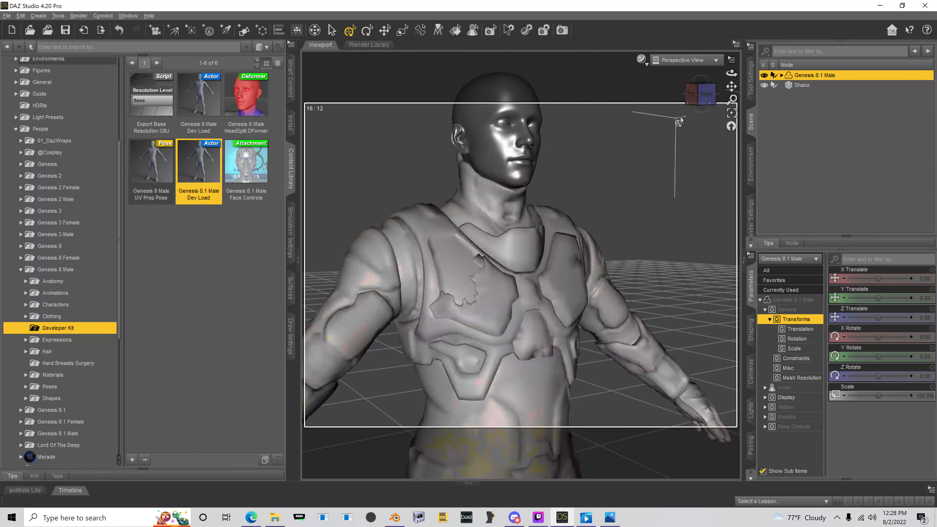
{"action": "left_click", "coordinate": [705, 95]}
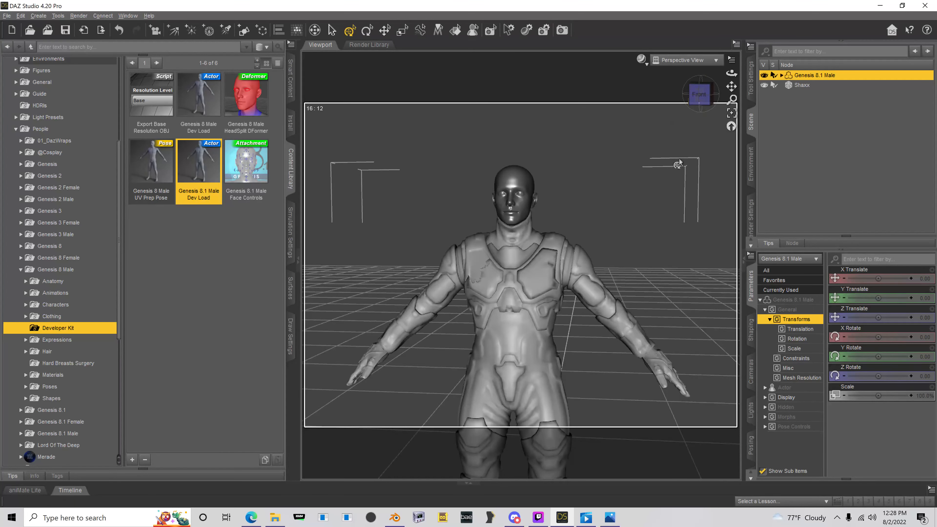
{"action": "left_click_drag", "start_coordinate": [731, 86], "coordinate": [729, 10]}
{"action": "scroll", "coordinate": [701, 117], "scroll_direction": "down", "scroll_amount": 2}
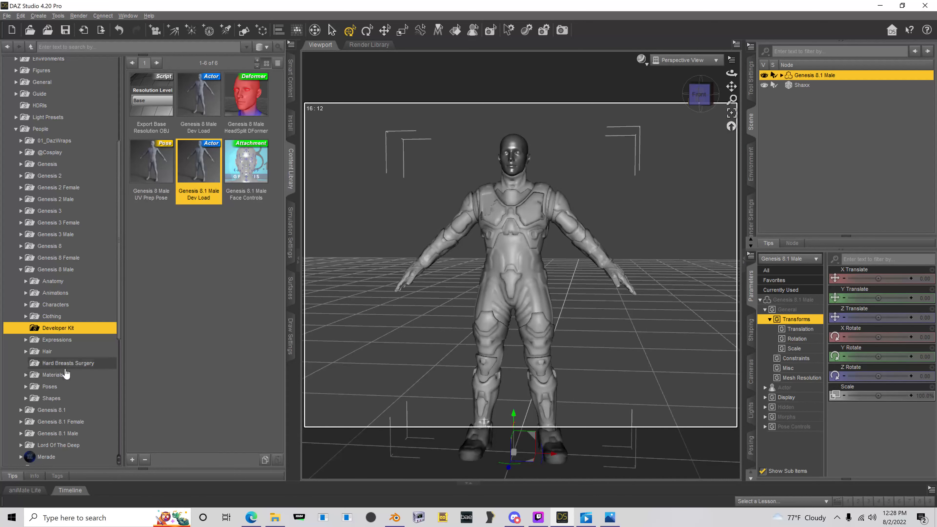
- Open the Base Poses folder within the Genesis 8 Male poses
{"action": "scroll", "coordinate": [44, 236], "scroll_direction": "down", "scroll_amount": 4}
{"action": "left_click", "coordinate": [26, 252]}
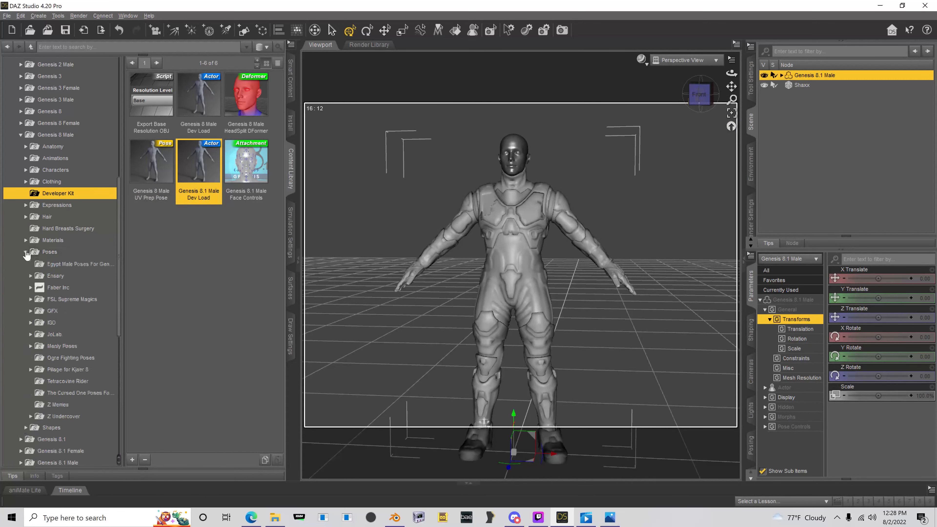
{"action": "left_click", "coordinate": [51, 279]}
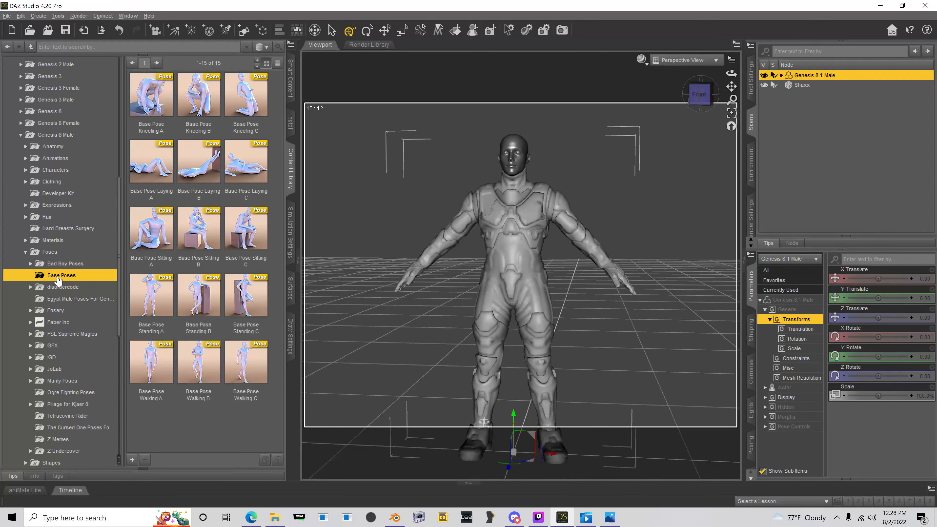
- Try Base Pose Walking C on the Genesis 8.1 Male figure, and undo it
{"action": "double_click", "coordinate": [255, 364]}
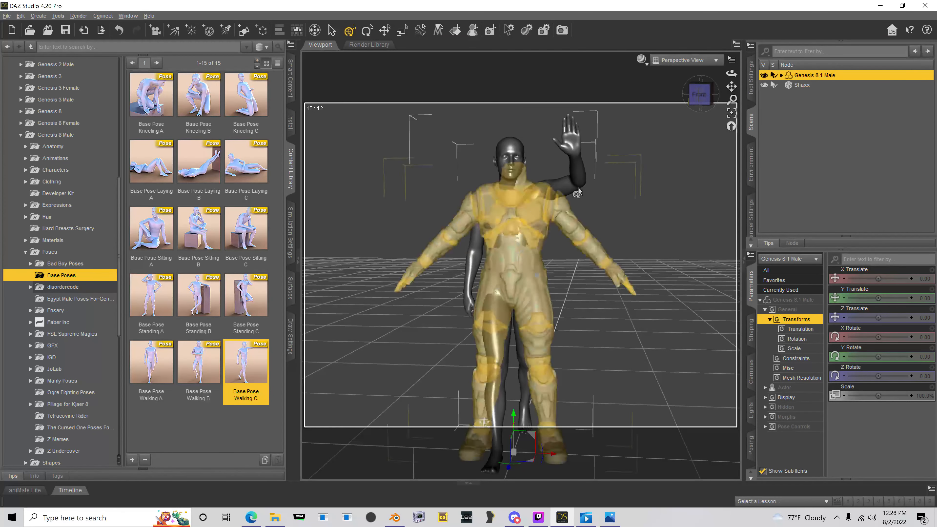
{"action": "key", "text": "ctrl+z"}
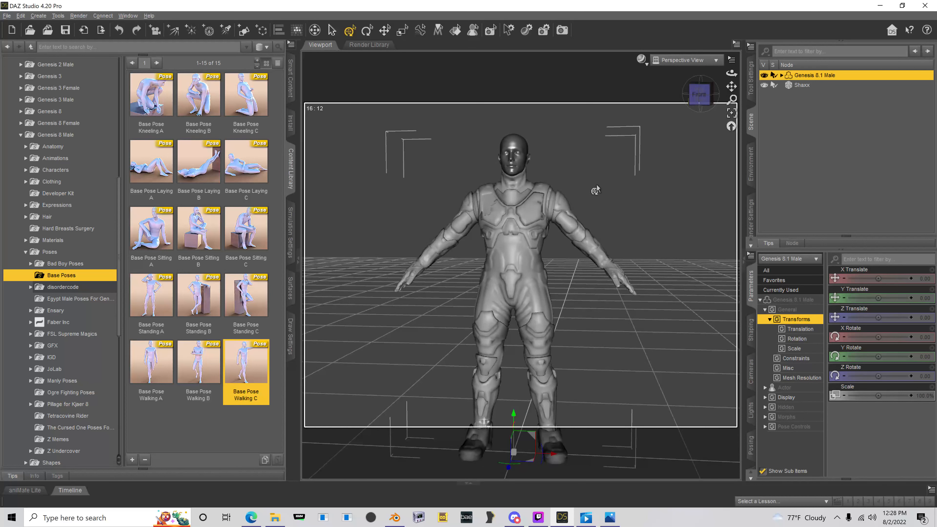
- Rig the suit with the Transfer Utility, using Genesis 8.1 Male as source, Shaxx as target and the Full-Body projection template
{"action": "left_click", "coordinate": [21, 15]}
{"action": "mouse_move", "coordinate": [56, 112]}
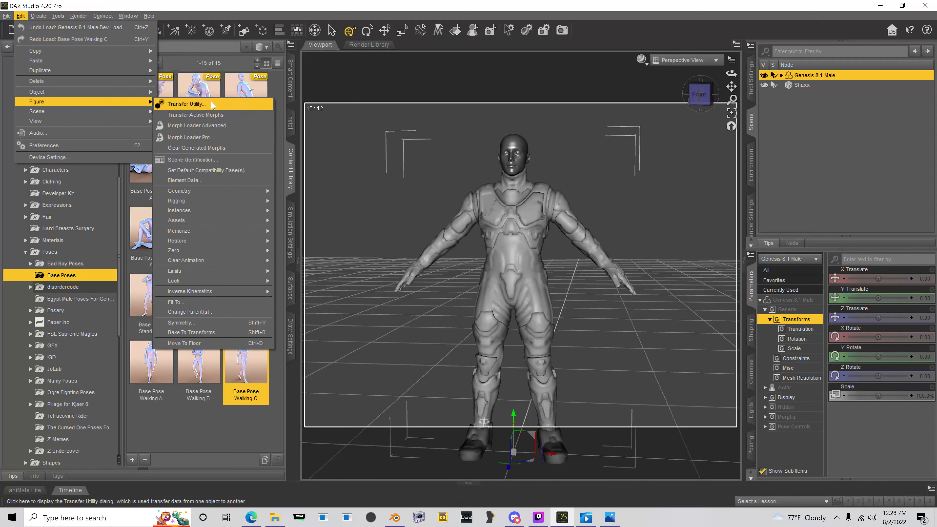
{"action": "left_click", "coordinate": [186, 104]}
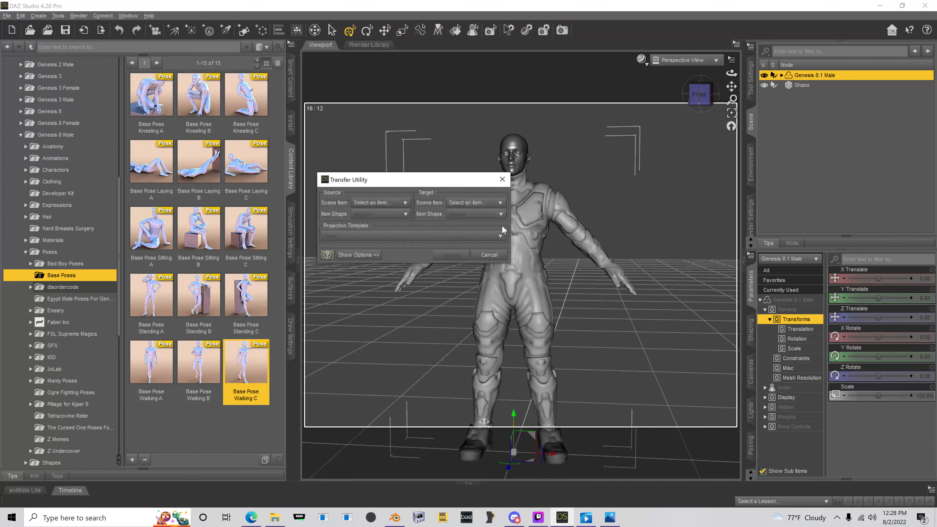
{"action": "left_click", "coordinate": [360, 203]}
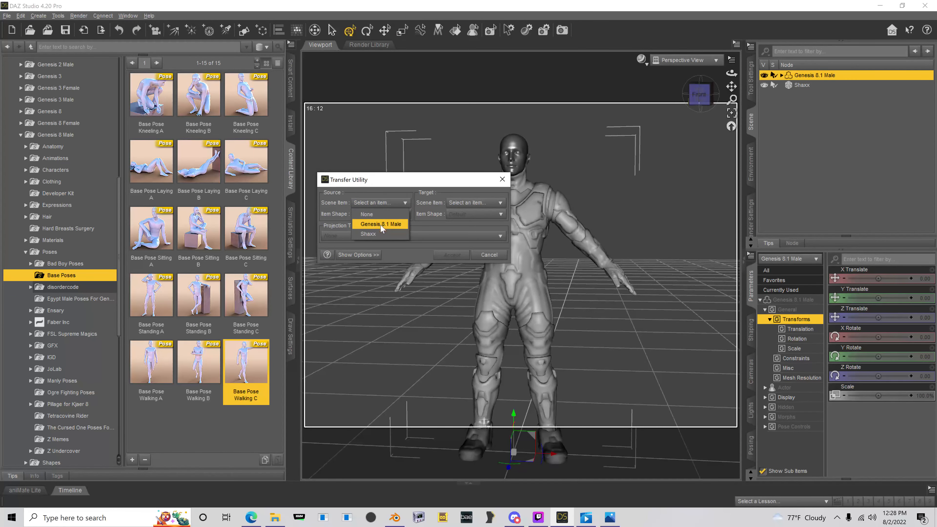
{"action": "left_click", "coordinate": [381, 225]}
{"action": "left_click", "coordinate": [477, 202]}
{"action": "left_click", "coordinate": [465, 213]}
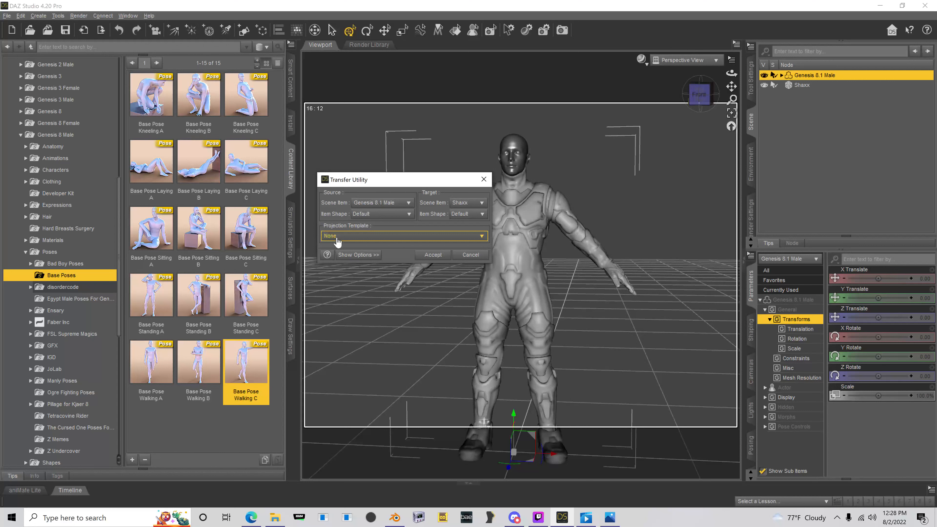
{"action": "left_click", "coordinate": [350, 236]}
{"action": "left_click", "coordinate": [349, 269]}
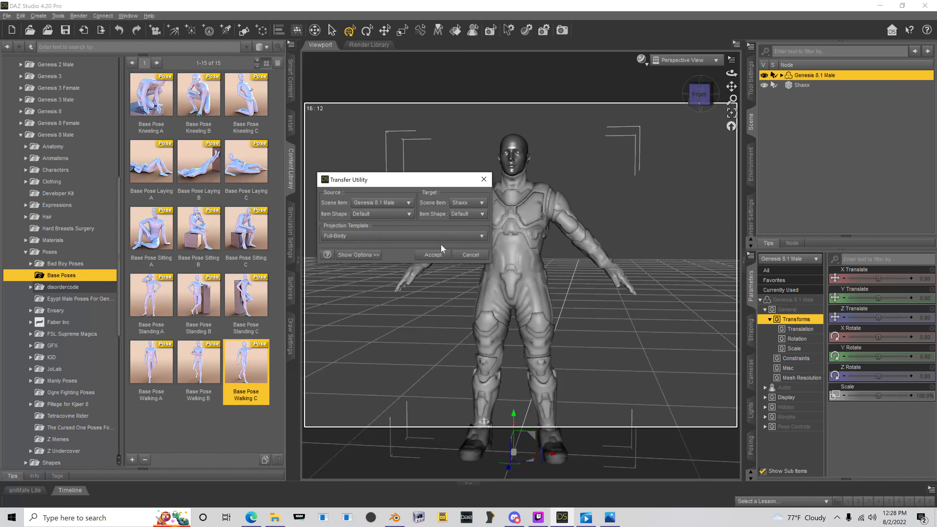
{"action": "left_click", "coordinate": [433, 255]}
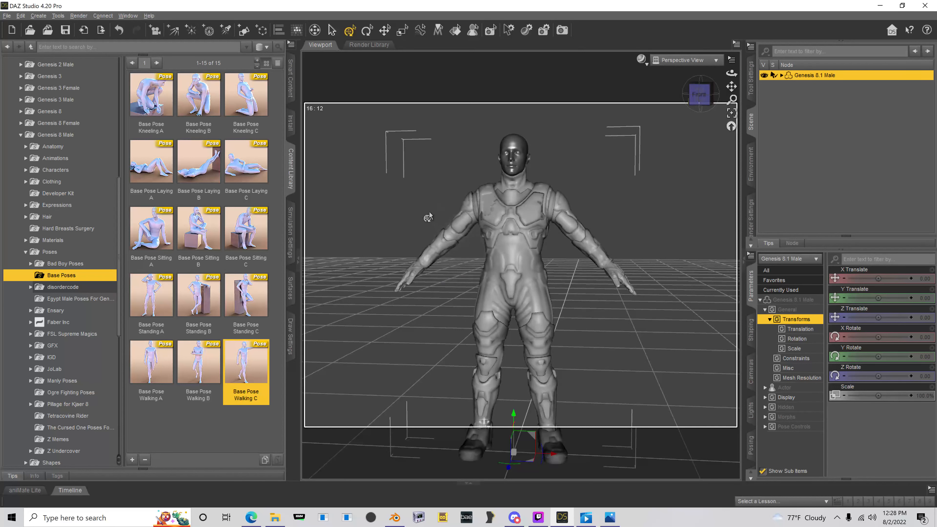
- Apply Base Pose Walking C to Genesis 8.1 Male and inspect how the suit follows the pose
{"action": "double_click", "coordinate": [249, 370]}
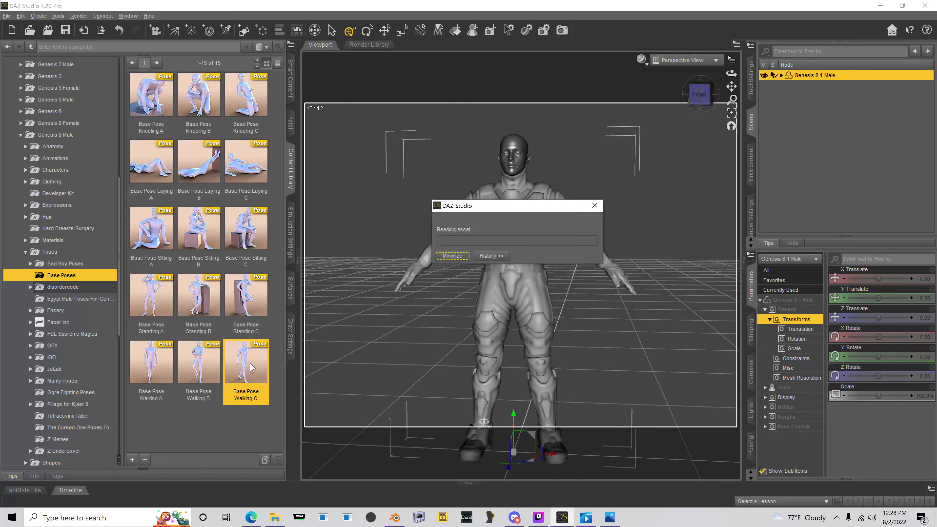
{"action": "mouse_move", "coordinate": [699, 92]}
{"action": "left_mouse_down"}
{"action": "mouse_move", "coordinate": [598, 106]}
{"action": "mouse_move", "coordinate": [697, 90]}
{"action": "left_mouse_up"}
{"action": "scroll", "coordinate": [718, 138], "scroll_direction": "up", "scroll_amount": 5}
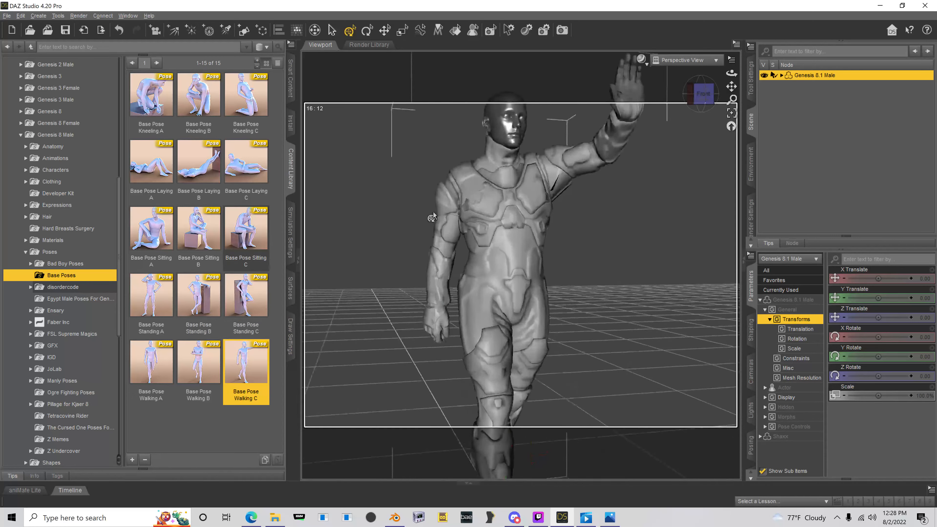
{"action": "left_click_drag", "start_coordinate": [732, 86], "coordinate": [705, 98]}
{"action": "scroll", "coordinate": [693, 124], "scroll_direction": "up", "scroll_amount": 2}
{"action": "scroll", "coordinate": [685, 130], "scroll_direction": "down", "scroll_amount": 3}
{"action": "left_click", "coordinate": [664, 82]}
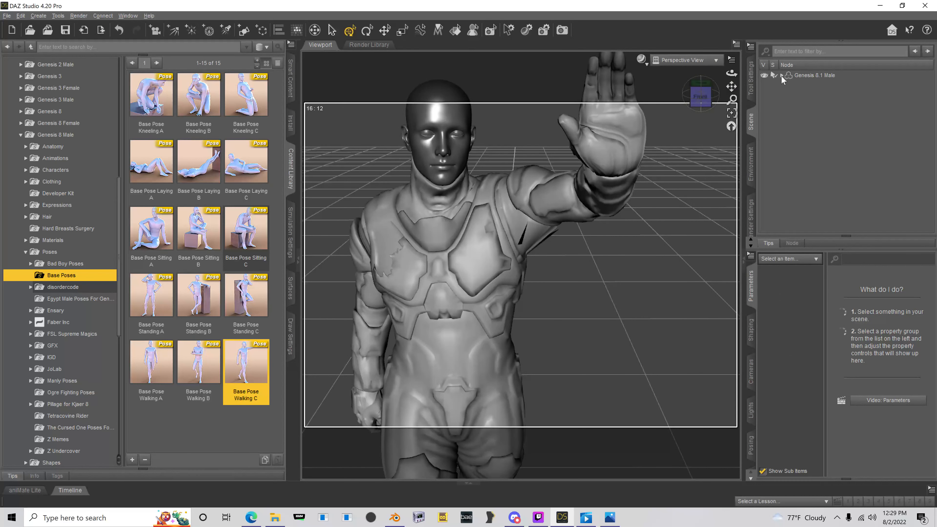
- Rename the Shaxx item under Genesis 8.1 Male as Spartan Griffin Undersuit
{"action": "left_click", "coordinate": [781, 75]}
{"action": "left_click", "coordinate": [798, 96]}
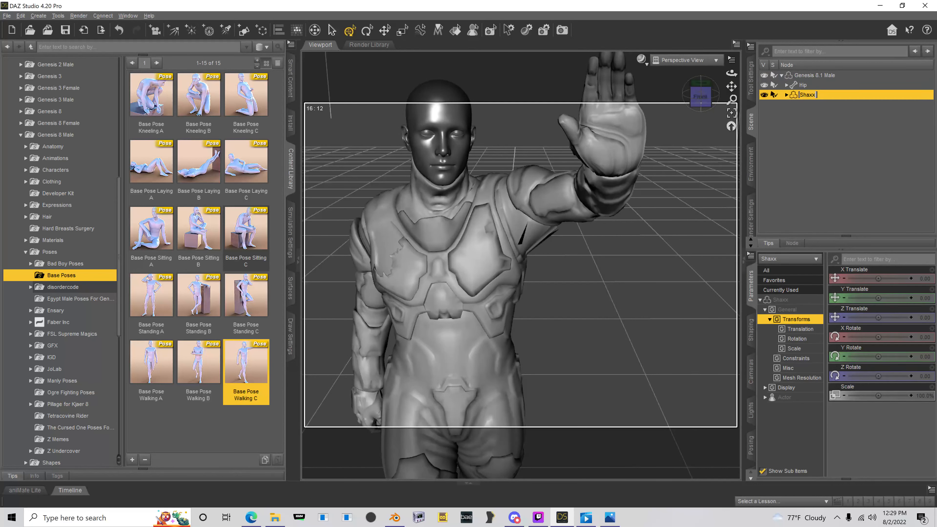
{"action": "type", "text": "Spartan Griffin Undersuit"}
{"action": "key", "text": "Return"}
- Examine the suit under the raised arm and expand its bone hierarchy to select the Chest Upper bone
{"action": "scroll", "coordinate": [623, 245], "scroll_direction": "down", "scroll_amount": 3}
{"action": "scroll", "coordinate": [624, 245], "scroll_direction": "up", "scroll_amount": 8}
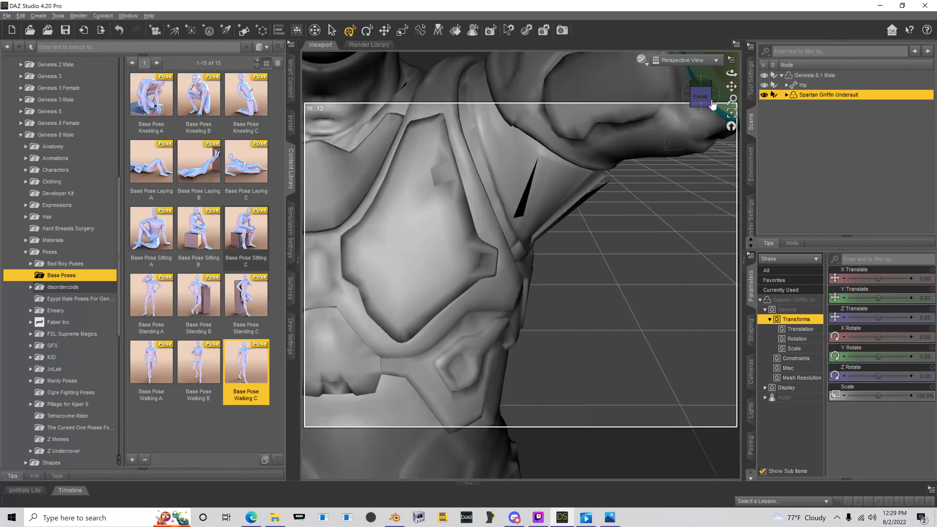
{"action": "left_click", "coordinate": [713, 105]}
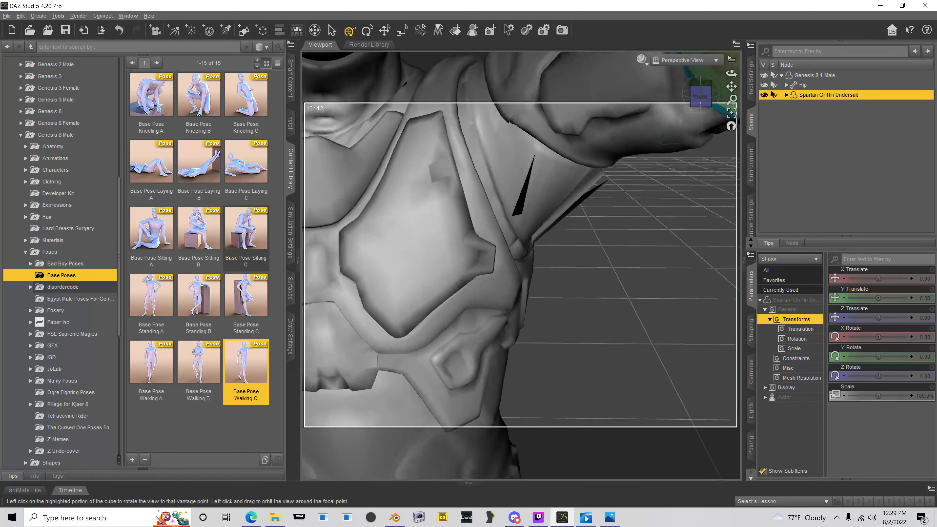
{"action": "left_click", "coordinate": [786, 94]}
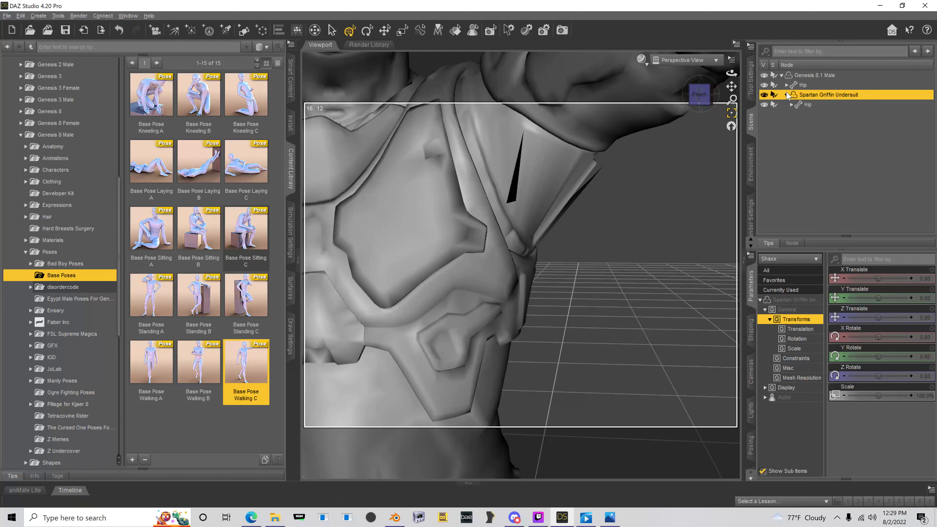
{"action": "left_click", "coordinate": [792, 105]}
{"action": "left_click", "coordinate": [797, 124]}
{"action": "left_click", "coordinate": [801, 134]}
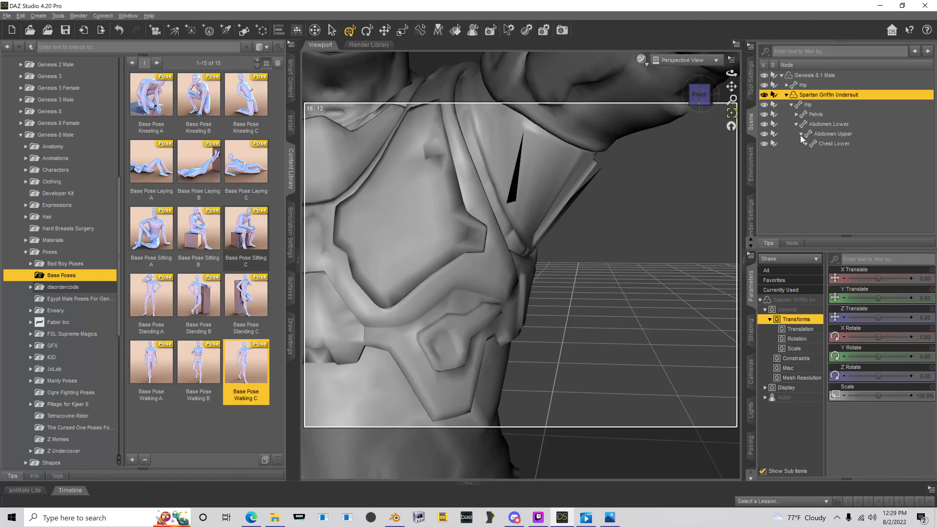
{"action": "left_click", "coordinate": [806, 144]}
{"action": "left_click", "coordinate": [838, 154]}
{"action": "scroll", "coordinate": [569, 240], "scroll_direction": "down", "scroll_amount": 5}
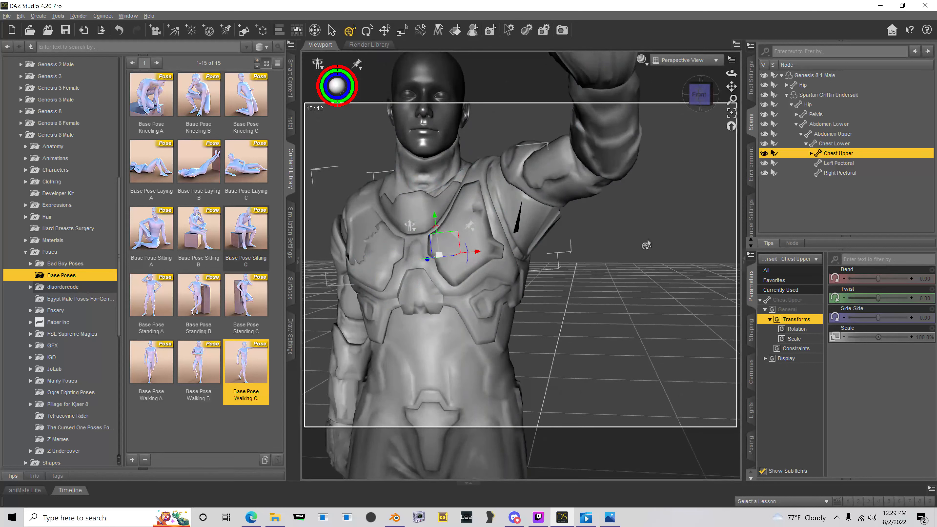
- Compare the undersuit's Chest Lower and Chest Upper bones by selecting them alternately
{"action": "left_click", "coordinate": [820, 146]}
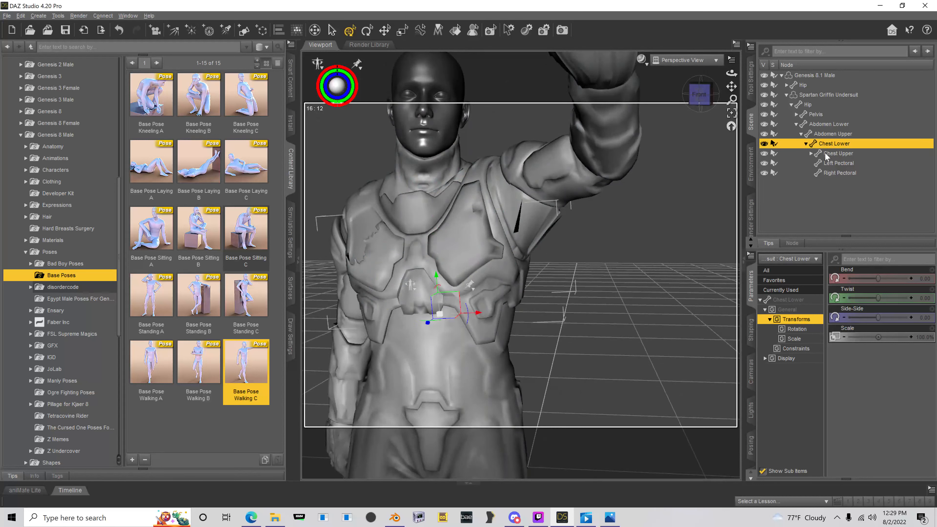
{"action": "left_click", "coordinate": [826, 153]}
{"action": "left_click", "coordinate": [822, 144]}
{"action": "left_click", "coordinate": [823, 153]}
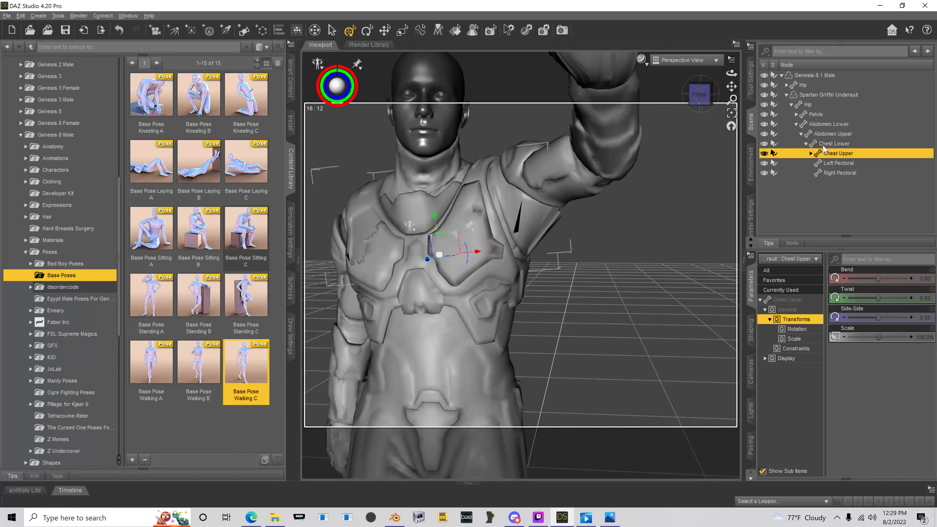
{"action": "left_click", "coordinate": [824, 145]}
- Raise the figure's right arm by setting the Right Shoulder Bend bone's Bend to about -52
{"action": "left_click_drag", "start_coordinate": [703, 99], "coordinate": [716, 103]}
{"action": "left_click", "coordinate": [352, 319]}
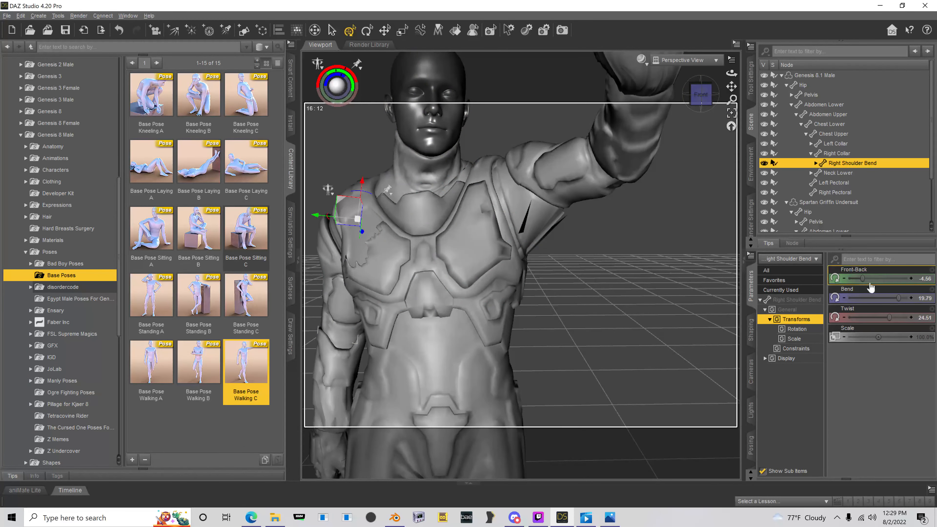
{"action": "left_click_drag", "start_coordinate": [883, 298], "coordinate": [866, 303]}
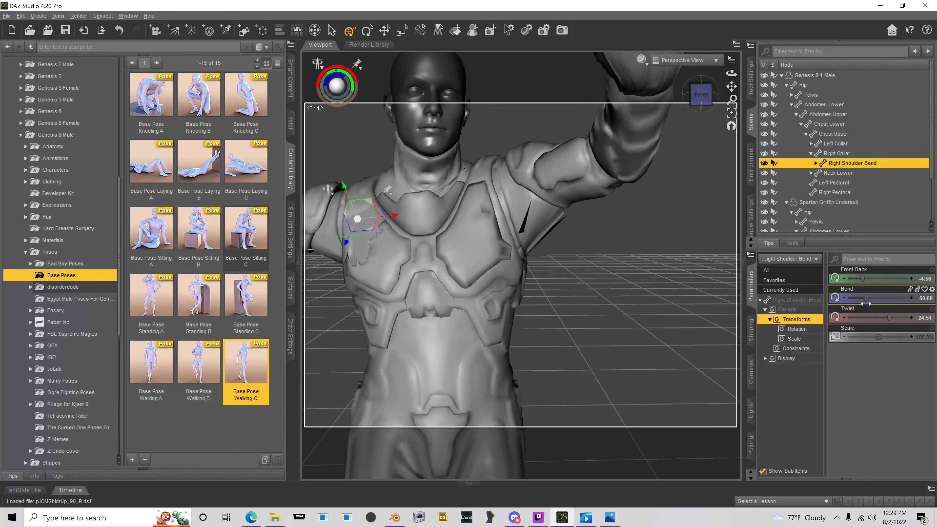
{"action": "left_click_drag", "start_coordinate": [731, 87], "coordinate": [843, 65]}
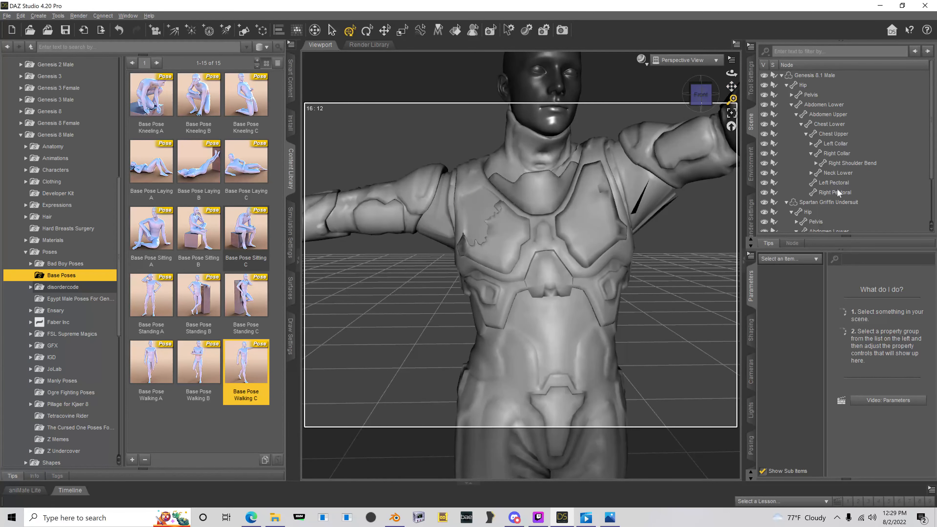
- Select Genesis 8.1 Male's Left Collar bone, activate the Node Weight Map Brush and display its tool settings
{"action": "left_click", "coordinate": [840, 165]}
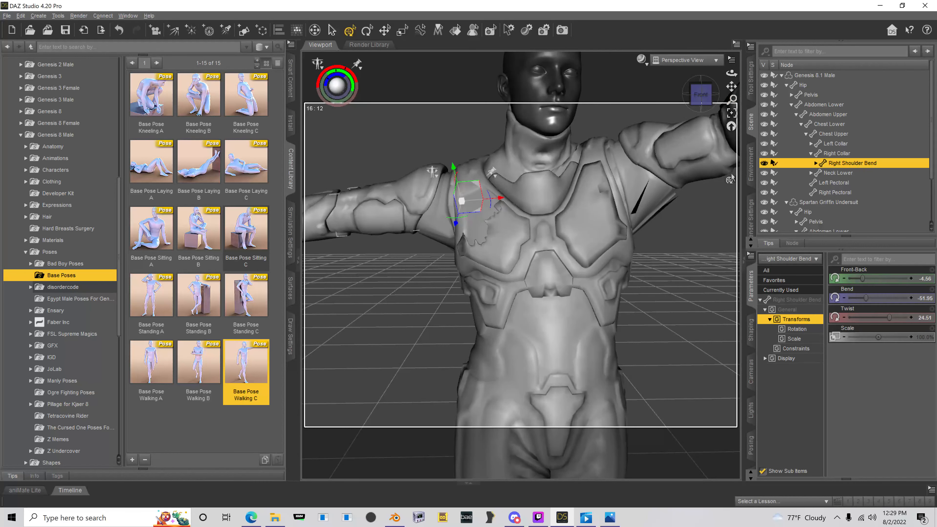
{"action": "left_click", "coordinate": [835, 155]}
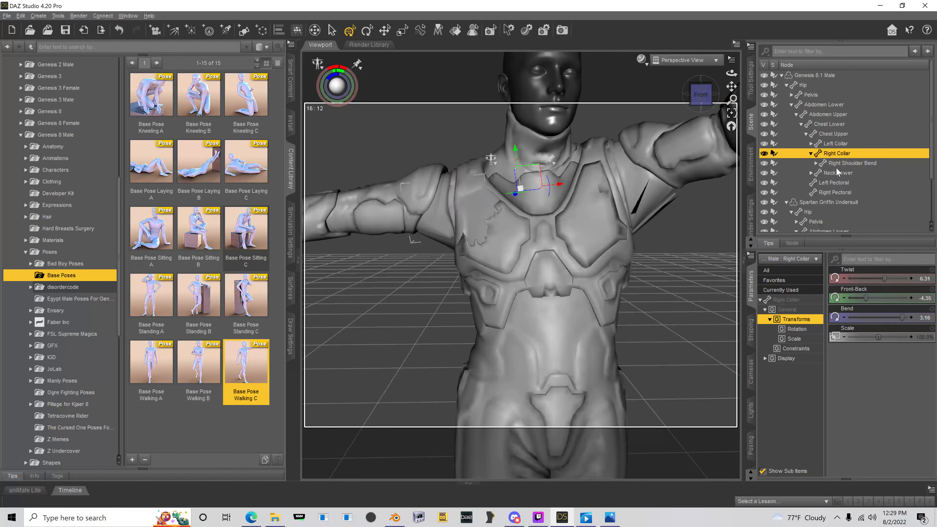
{"action": "left_click", "coordinate": [835, 143]}
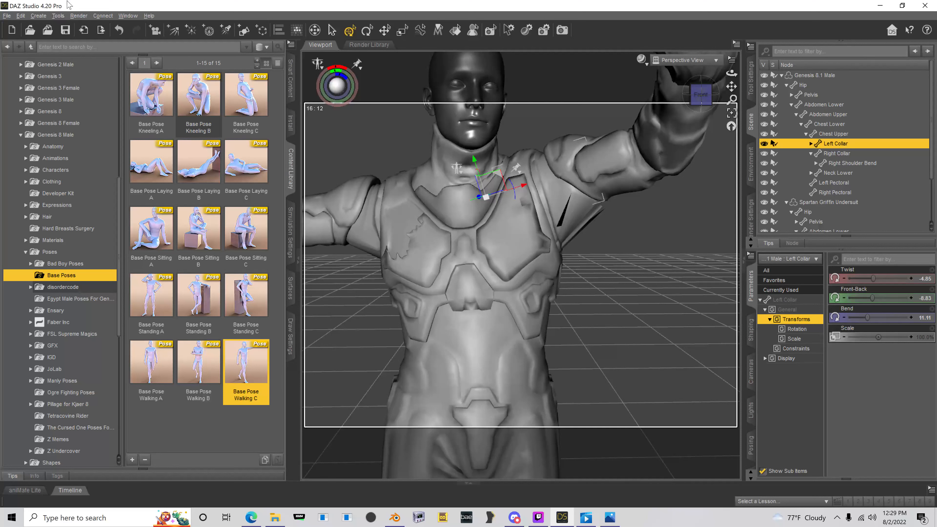
{"action": "left_click", "coordinate": [59, 16]}
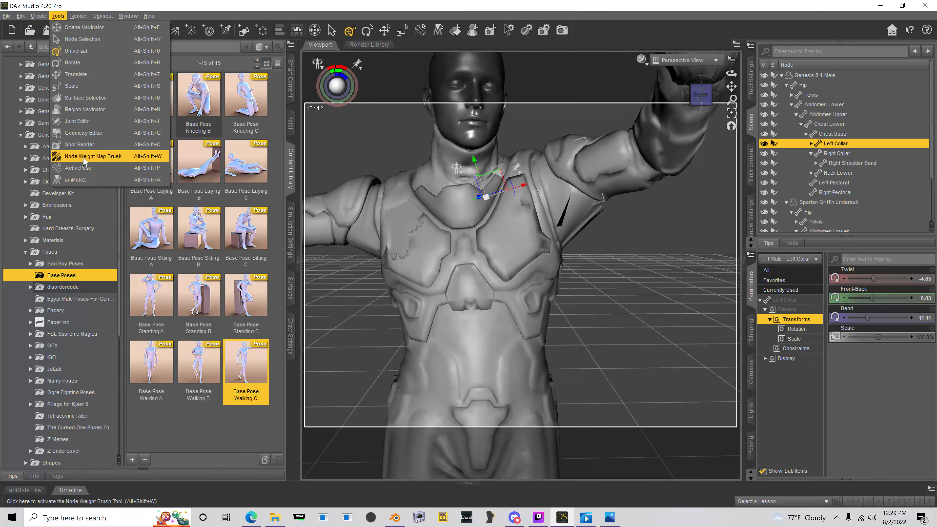
{"action": "left_click", "coordinate": [84, 159]}
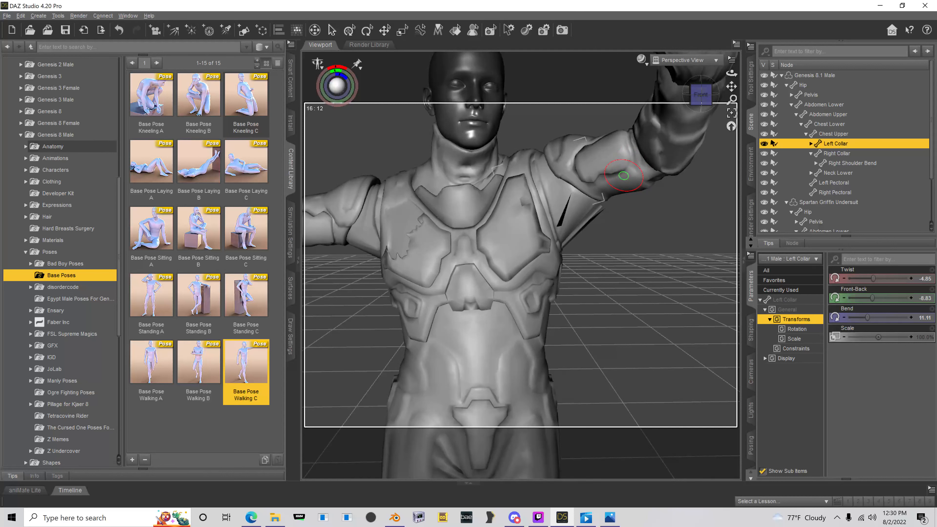
{"action": "left_click", "coordinate": [751, 89]}
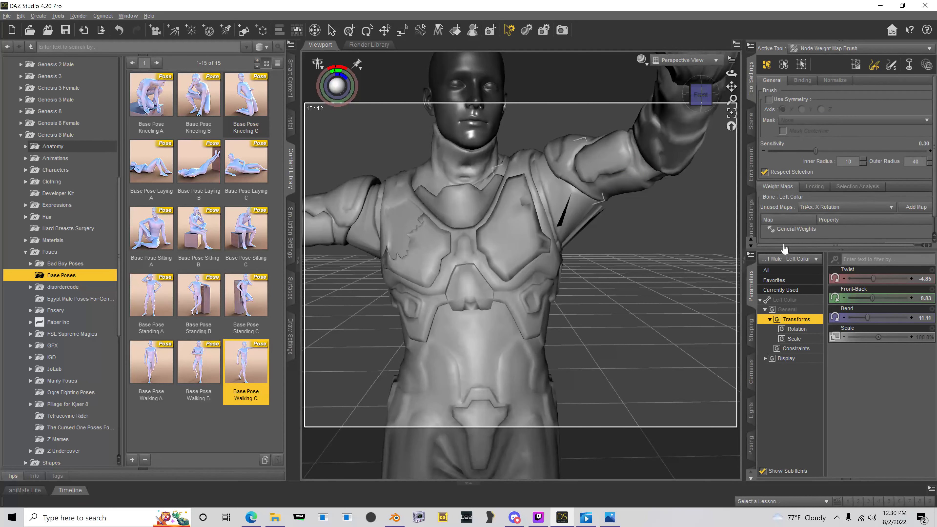
- Expand the Spartan Griffin Undersuit's Chest Upper bone, compare its Left Collar and Chest Upper bones, and select Chest Lower
{"action": "left_click", "coordinate": [751, 122]}
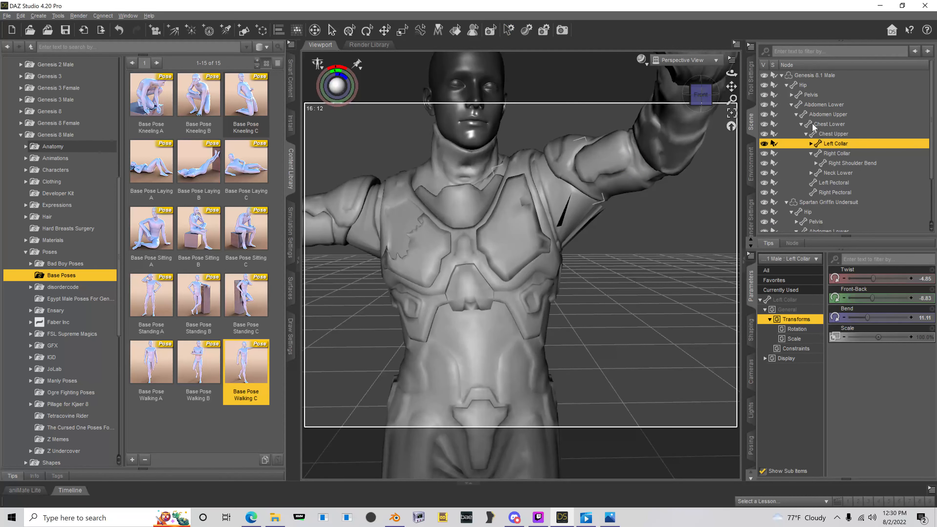
{"action": "scroll", "coordinate": [828, 159], "scroll_direction": "down", "scroll_amount": 3}
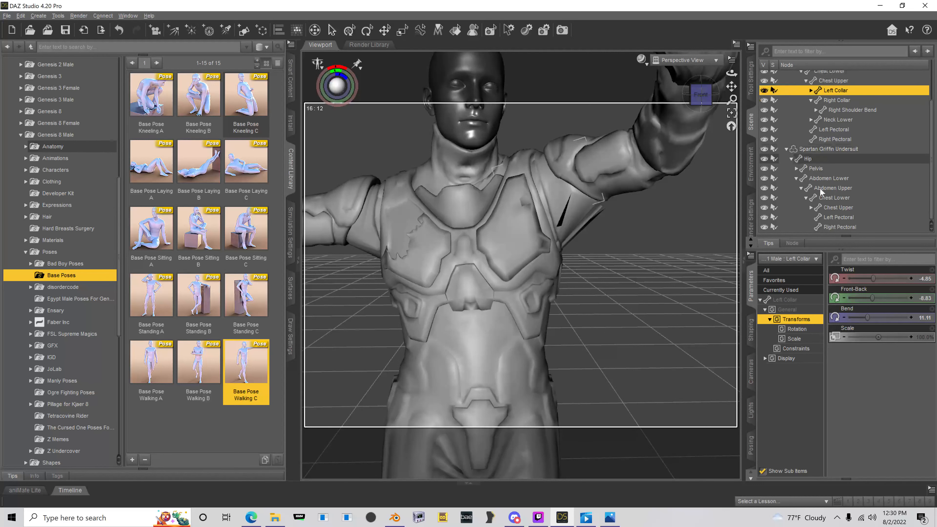
{"action": "left_click", "coordinate": [826, 207]}
{"action": "scroll", "coordinate": [835, 152], "scroll_direction": "up", "scroll_amount": 3}
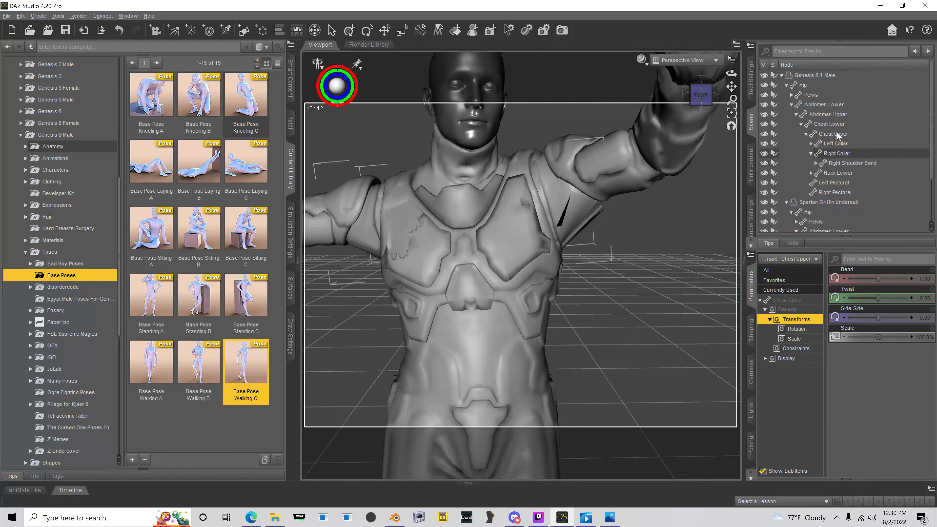
{"action": "scroll", "coordinate": [824, 155], "scroll_direction": "down", "scroll_amount": 3}
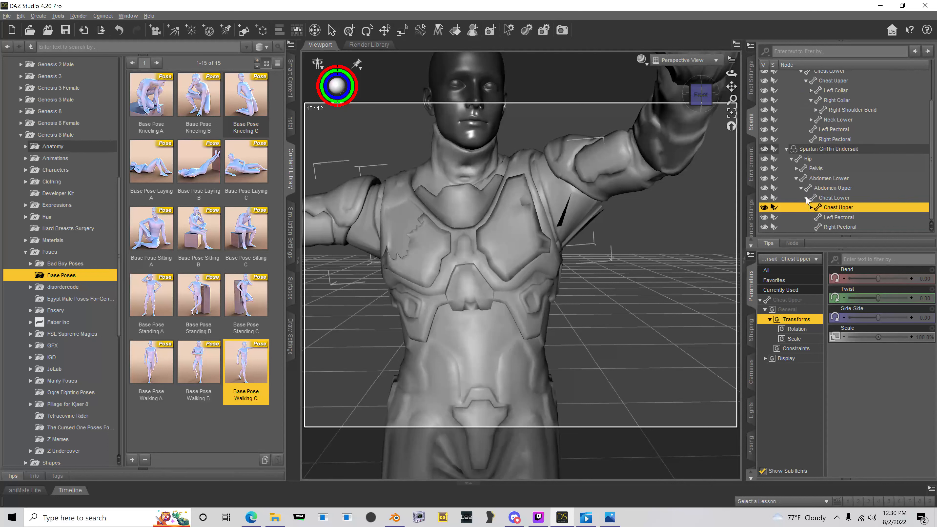
{"action": "left_click", "coordinate": [810, 208]}
{"action": "scroll", "coordinate": [814, 203], "scroll_direction": "down", "scroll_amount": 2}
{"action": "left_click", "coordinate": [826, 188]}
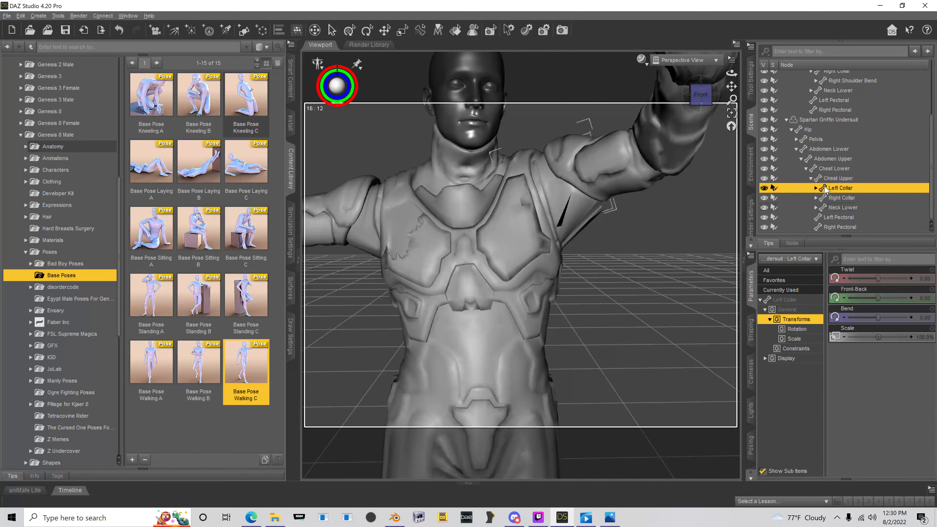
{"action": "left_click", "coordinate": [828, 178]}
{"action": "left_click", "coordinate": [830, 169]}
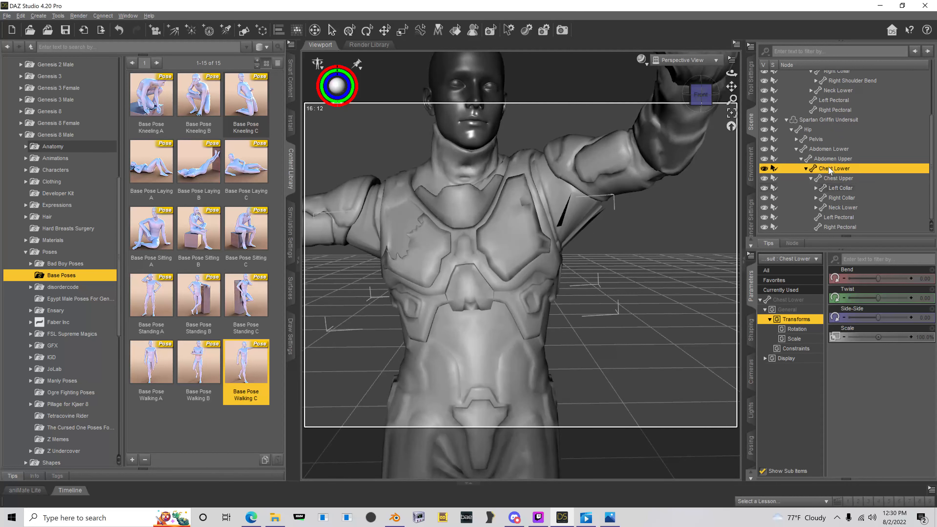
- Set the Node Weight Map Brush's sensitivity to 0.53 and outer radius to 100, and return to the scene hierarchy
{"action": "left_click", "coordinate": [751, 78]}
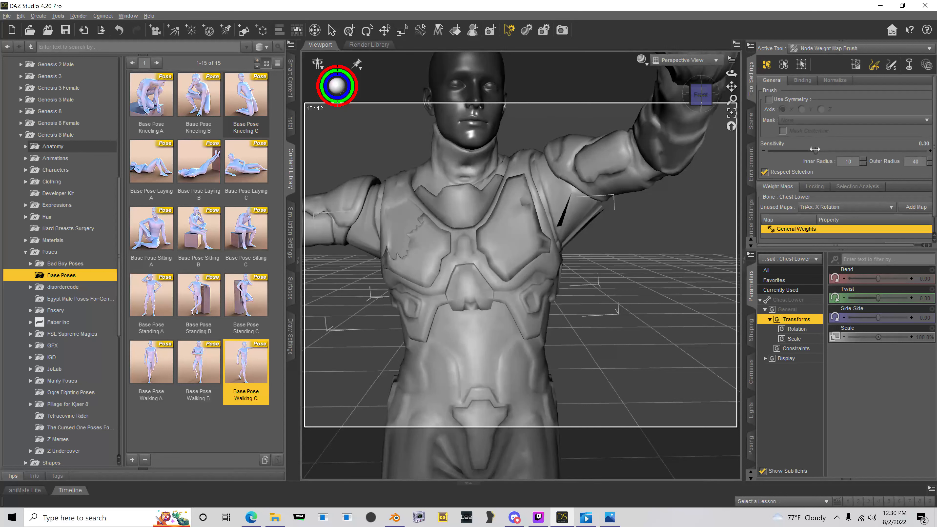
{"action": "left_click_drag", "start_coordinate": [820, 151], "coordinate": [928, 160]}
{"action": "left_click", "coordinate": [701, 94]}
{"action": "left_click", "coordinate": [751, 124]}
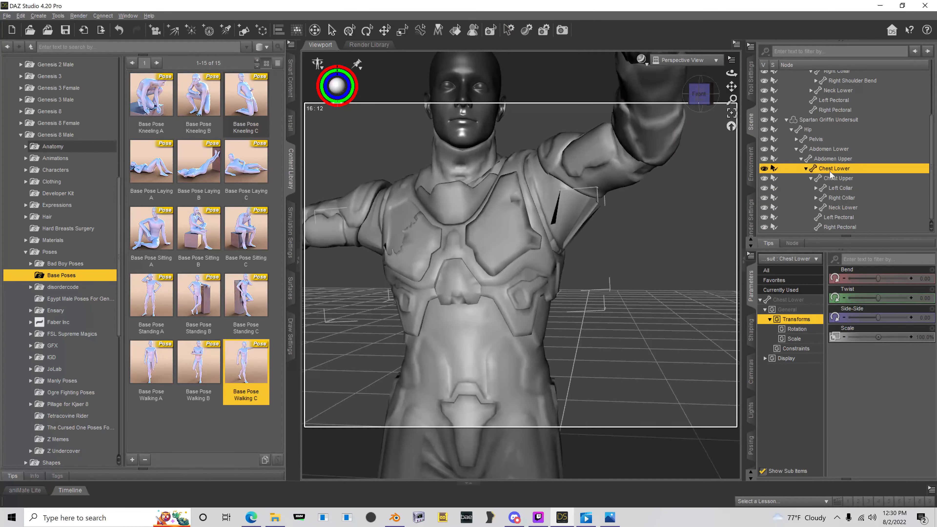
- Try a Chest Lower weight stroke under the left arm, undo it and switch to the undersuit's Left Collar bone
{"action": "mouse_move", "coordinate": [588, 230]}
{"action": "left_mouse_down"}
{"action": "mouse_move", "coordinate": [569, 228]}
{"action": "mouse_move", "coordinate": [582, 224]}
{"action": "left_mouse_up"}
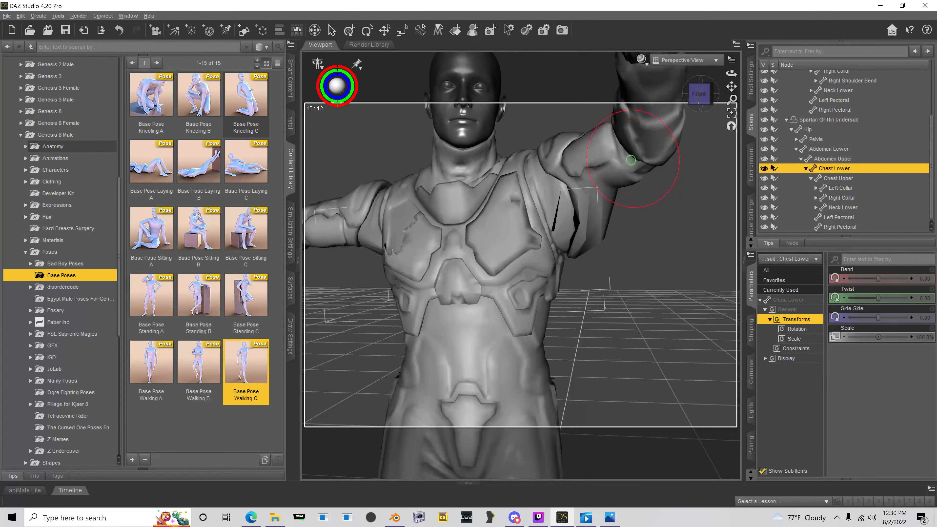
{"action": "key", "text": "ctrl+z"}
{"action": "left_click", "coordinate": [844, 180]}
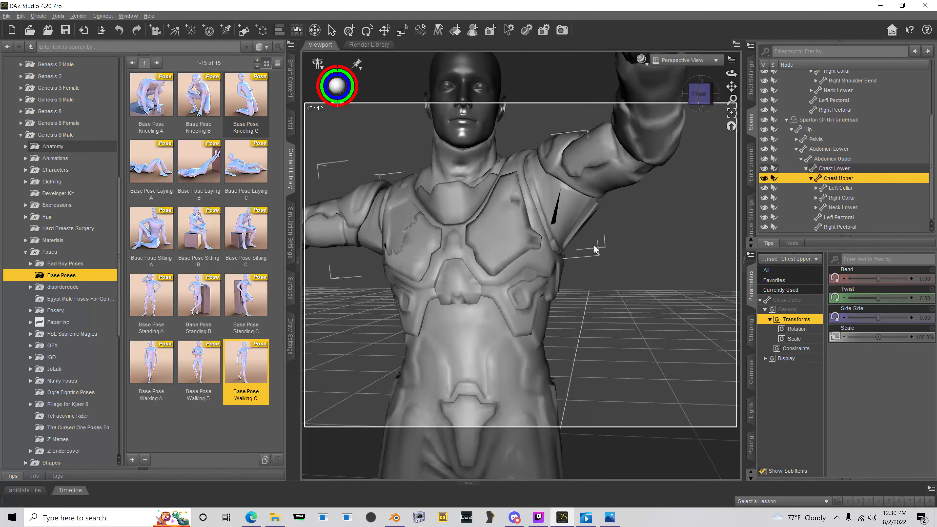
{"action": "left_click", "coordinate": [840, 188]}
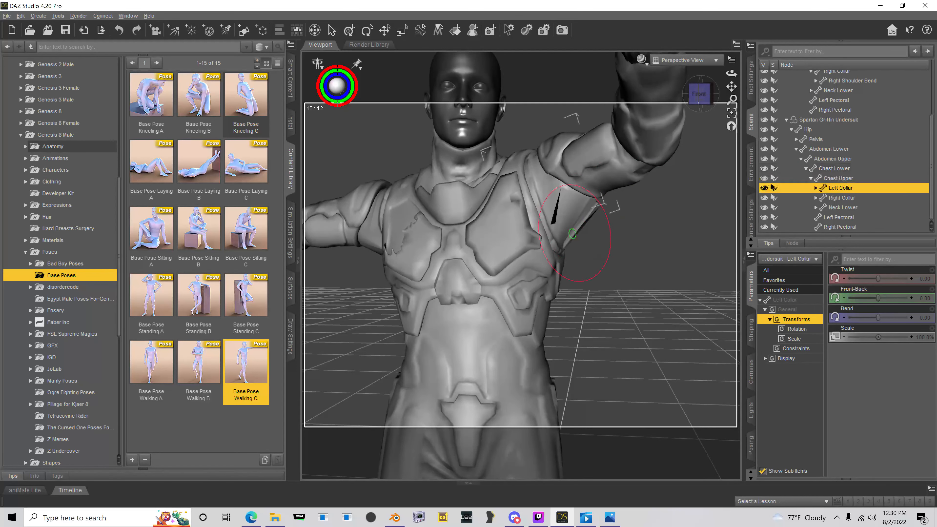
- Try painting Left Collar weights over the gap under the raised left arm and undo the strokes
{"action": "scroll", "coordinate": [663, 160], "scroll_direction": "up", "scroll_amount": 3}
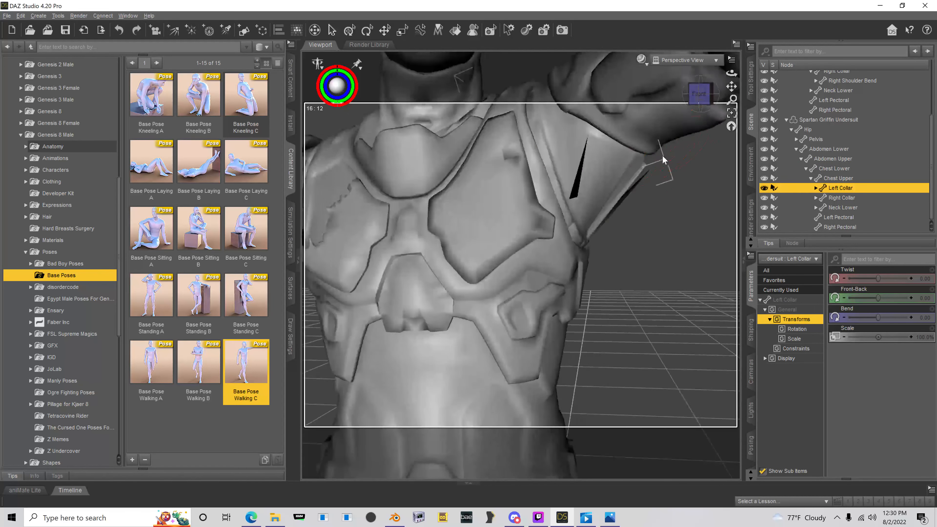
{"action": "scroll", "coordinate": [663, 160], "scroll_direction": "up", "scroll_amount": 2}
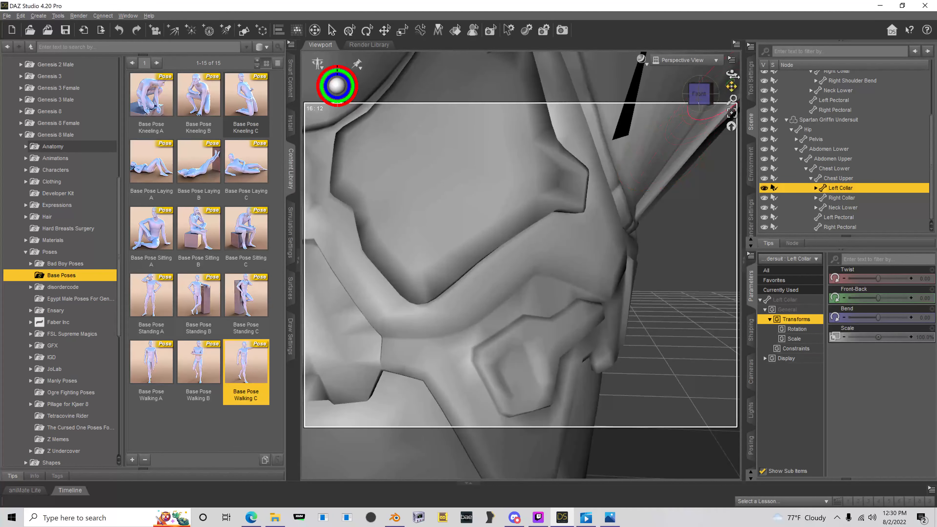
{"action": "left_click_drag", "start_coordinate": [732, 86], "coordinate": [644, 162]}
{"action": "scroll", "coordinate": [597, 222], "scroll_direction": "down", "scroll_amount": 1}
{"action": "left_click_drag", "start_coordinate": [598, 222], "coordinate": [560, 223]}
{"action": "key", "text": "ctrl+z"}
{"action": "key", "text": "ctrl+z"}
{"action": "key", "text": "ctrl+z"}
{"action": "key", "text": "ctrl+z"}
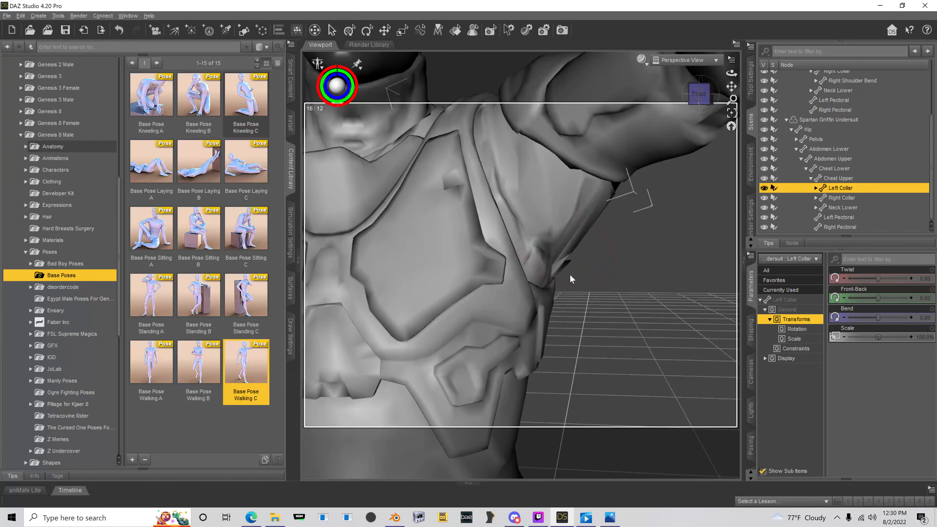
{"action": "key", "text": "ctrl+z"}
{"action": "key", "text": "ctrl+z"}
{"action": "key", "text": "ctrl+z"}
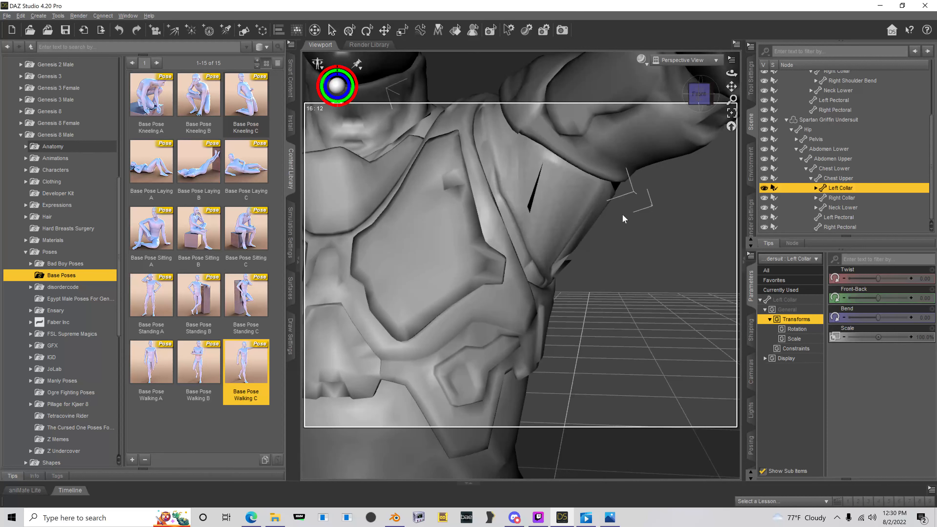
- Check the brush settings and paint the Left Collar weights across the gap at the front of the left armpit
{"action": "left_click", "coordinate": [751, 83]}
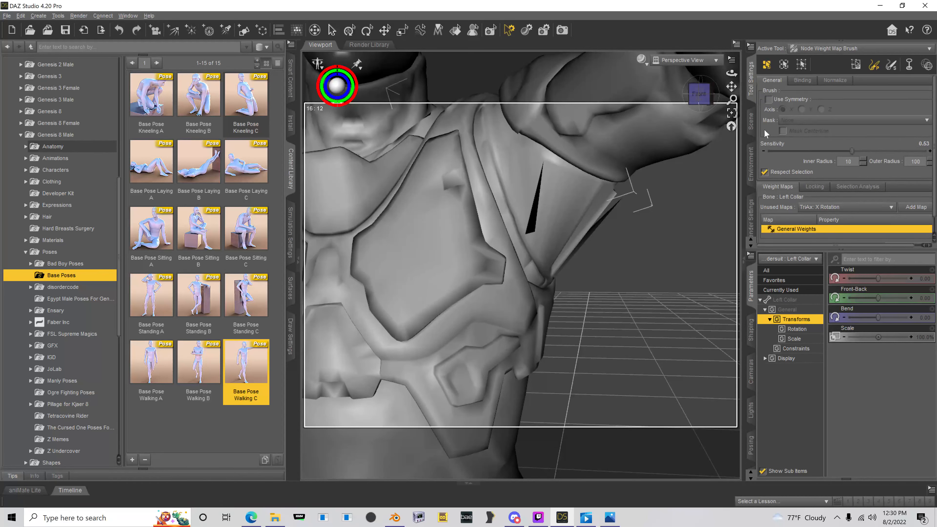
{"action": "left_click", "coordinate": [751, 122]}
{"action": "key", "text": "ctrl+z"}
{"action": "key", "text": "ctrl+z"}
{"action": "key", "text": "ctrl+z"}
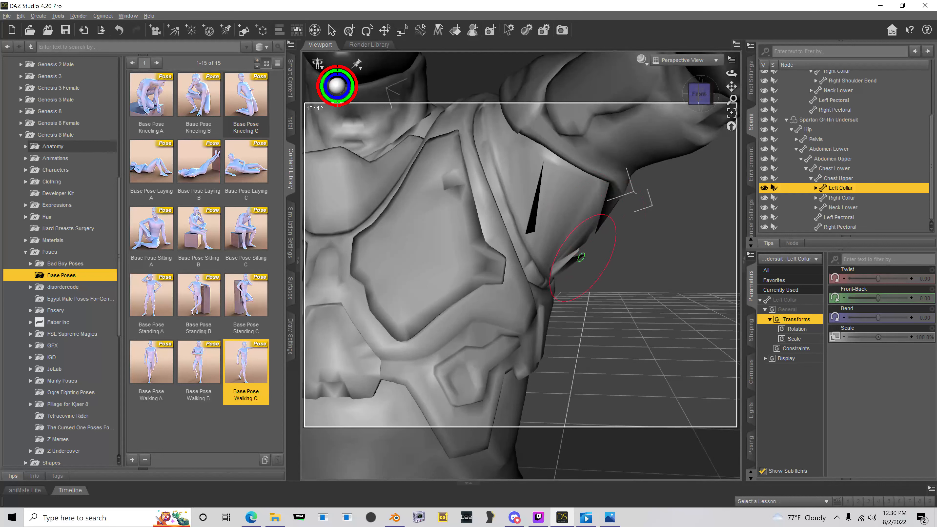
{"action": "key", "text": "ctrl+z"}
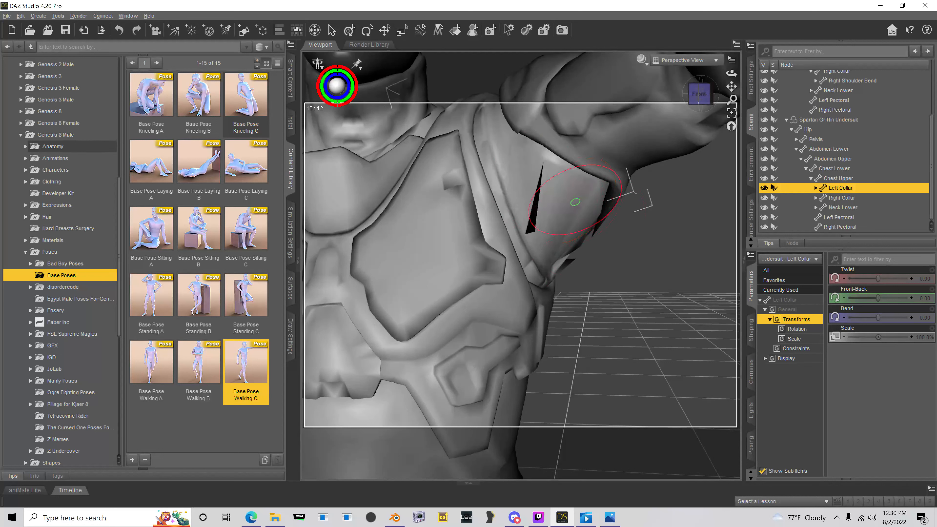
{"action": "key", "text": "ctrl+y"}
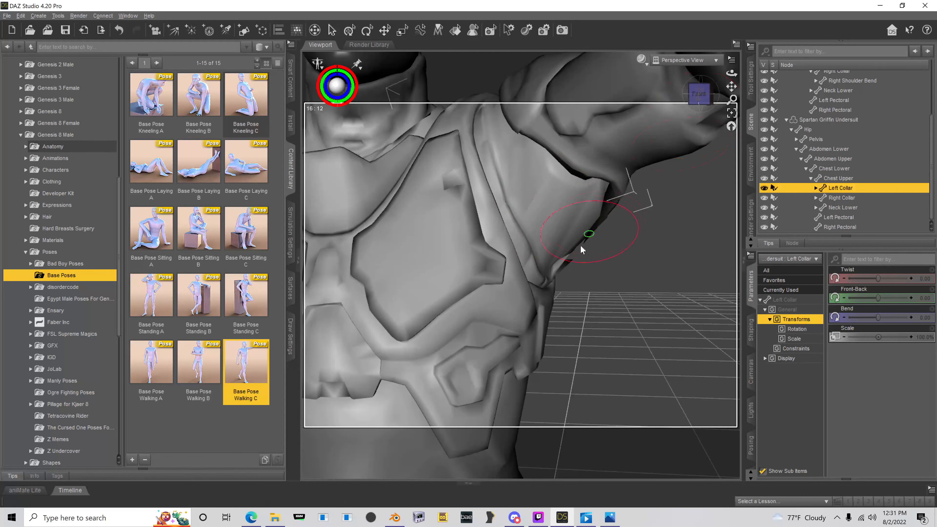
- Smooth the back of the left armpit by painting the Left Collar weights from behind
{"action": "left_click_drag", "start_coordinate": [699, 96], "coordinate": [594, 98]}
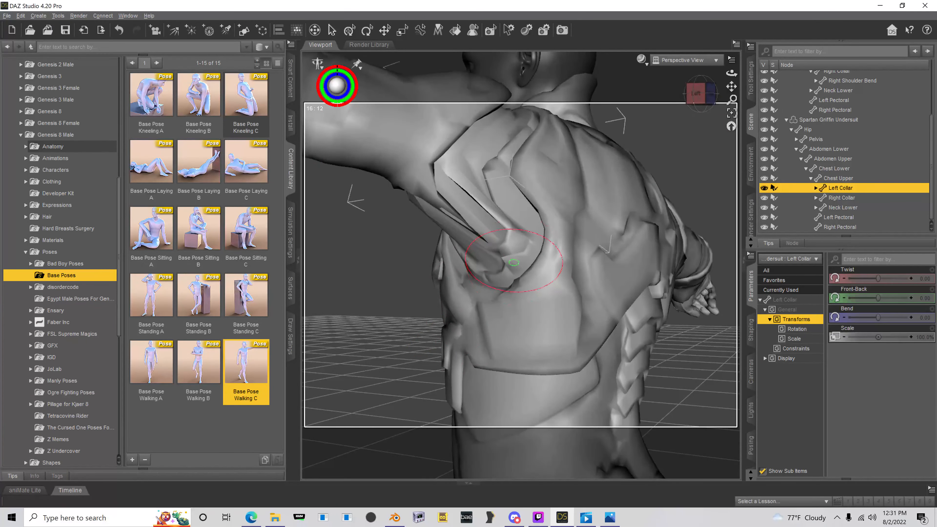
{"action": "left_click_drag", "start_coordinate": [514, 263], "coordinate": [495, 253]}
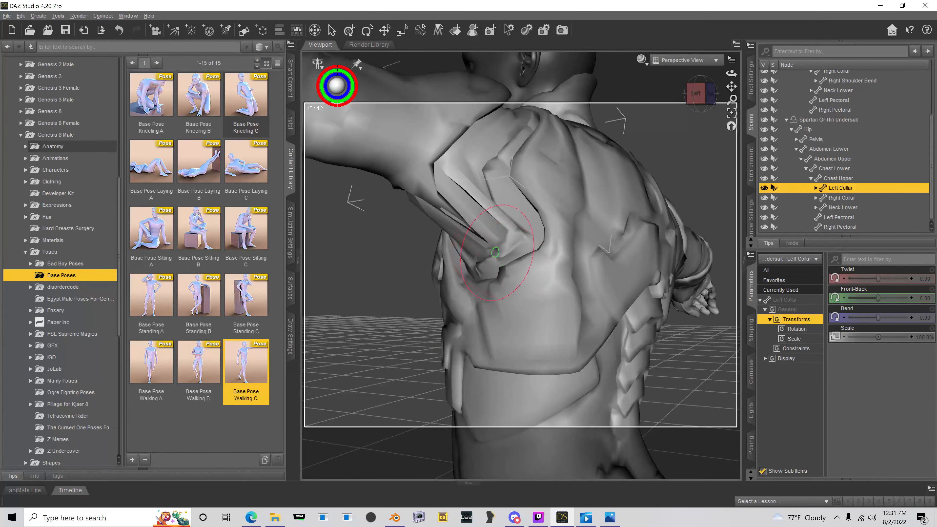
{"action": "left_click_drag", "start_coordinate": [485, 285], "coordinate": [467, 266]}
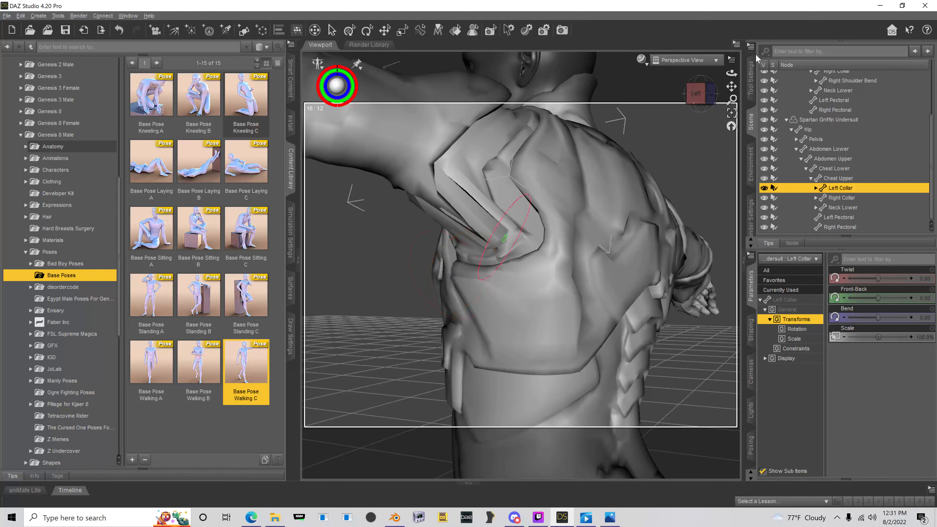
- Paint the Chest Upper and Chest Lower weights along the front and side of the torso below the left armpit
{"action": "left_click_drag", "start_coordinate": [696, 95], "coordinate": [771, 91]}
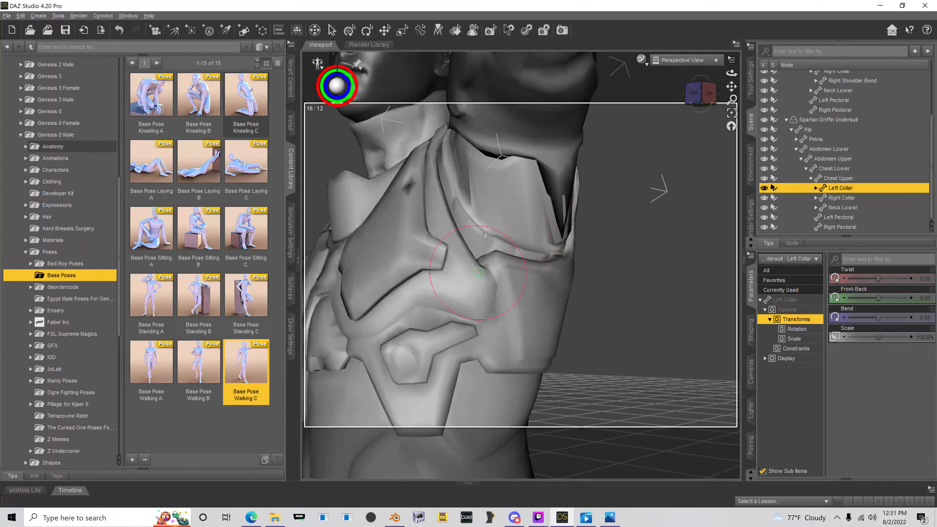
{"action": "left_click", "coordinate": [834, 177]}
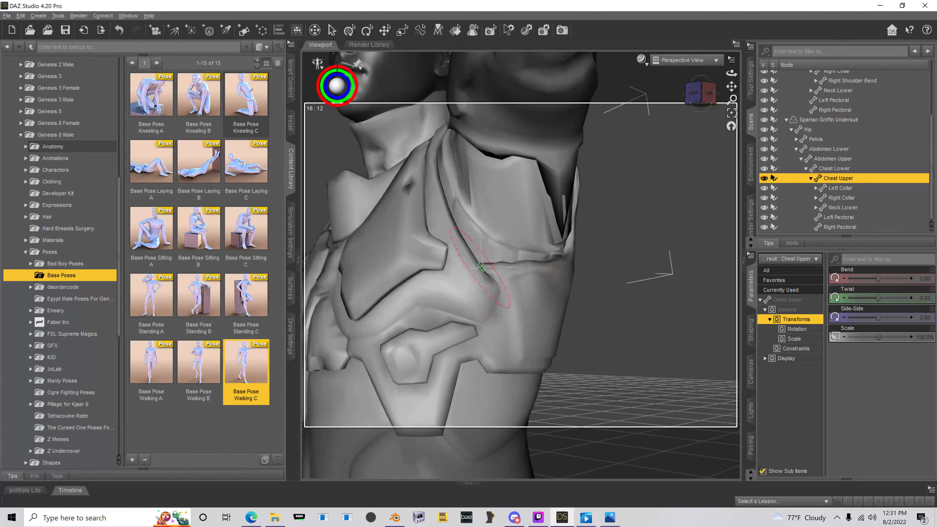
{"action": "left_click", "coordinate": [845, 169]}
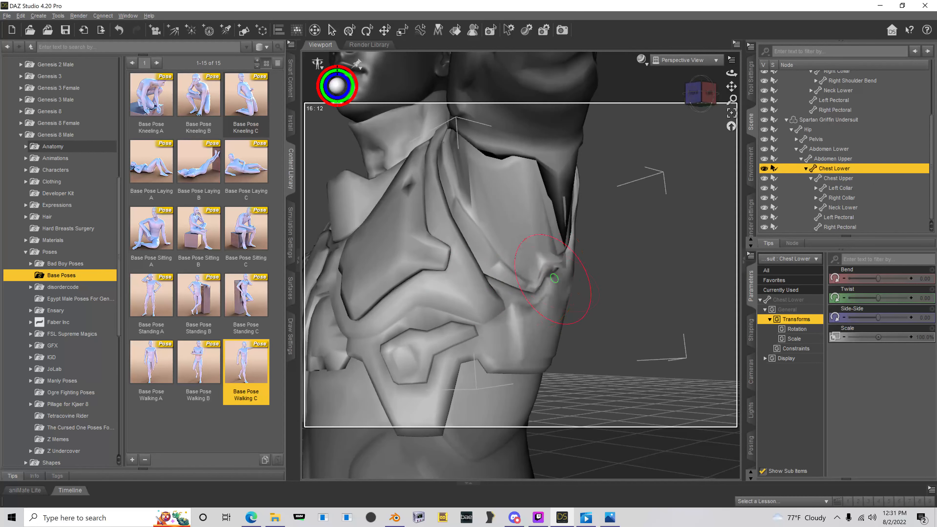
{"action": "left_click", "coordinate": [684, 102]}
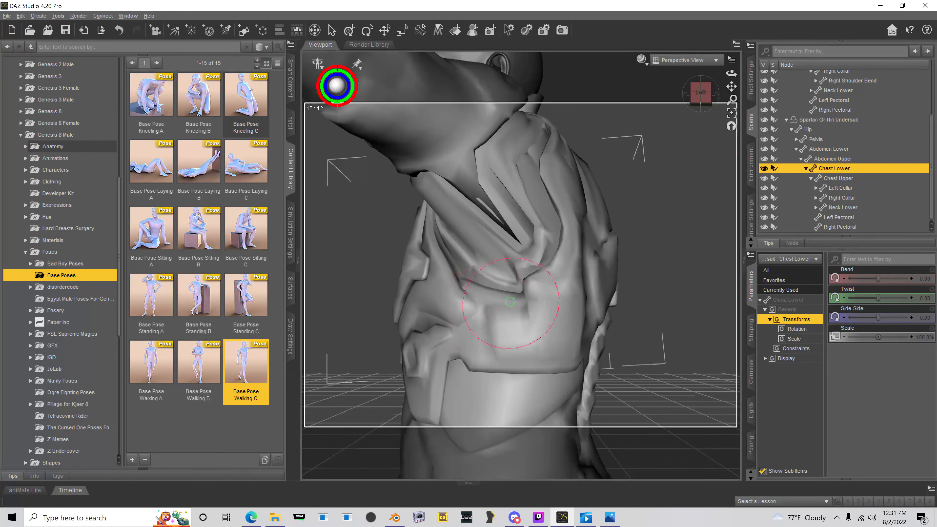
- Select the undersuit's Left Collar bone and paint its weights along the side and back of the left armpit
{"action": "left_click", "coordinate": [842, 189]}
{"action": "left_click_drag", "start_coordinate": [696, 102], "coordinate": [694, 103]}
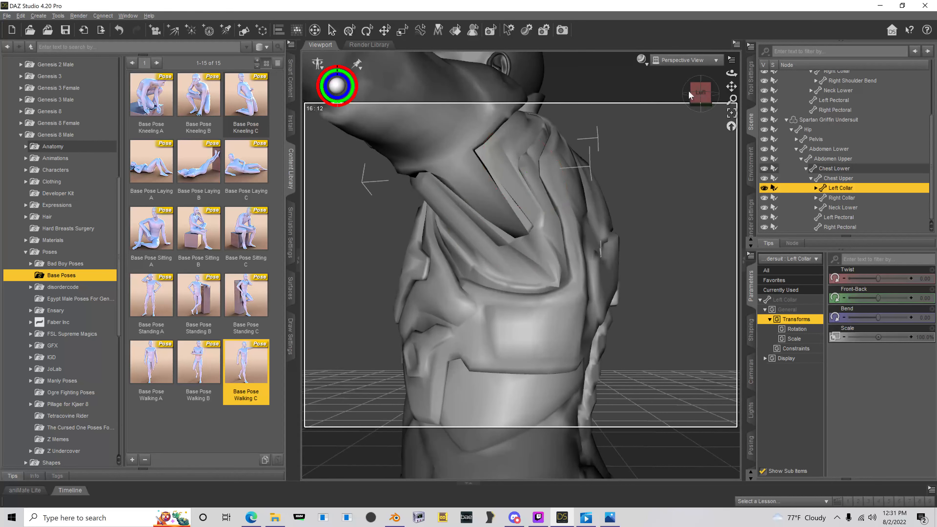
{"action": "left_click_drag", "start_coordinate": [696, 97], "coordinate": [691, 96]}
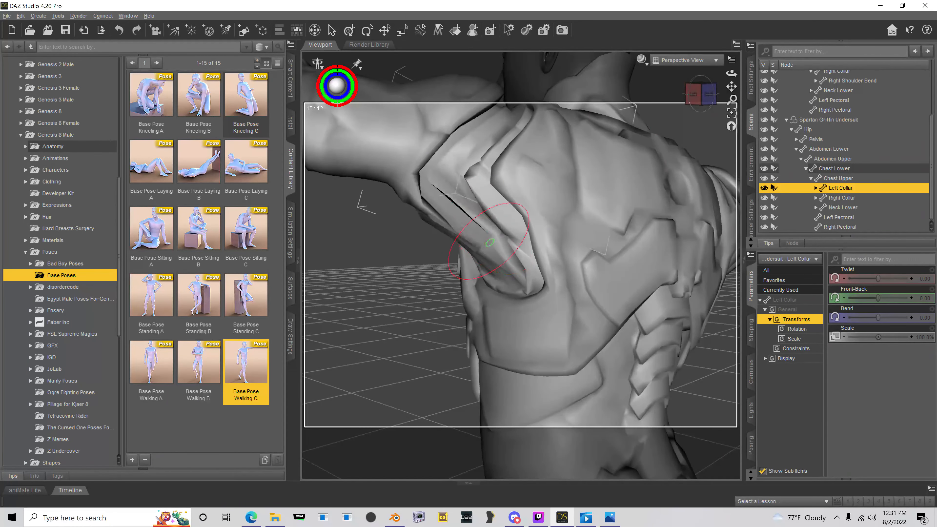
- Try painting the Chest Lower and Chest Upper weights over the folds behind the left armpit and shoulder blade
{"action": "left_click", "coordinate": [843, 170]}
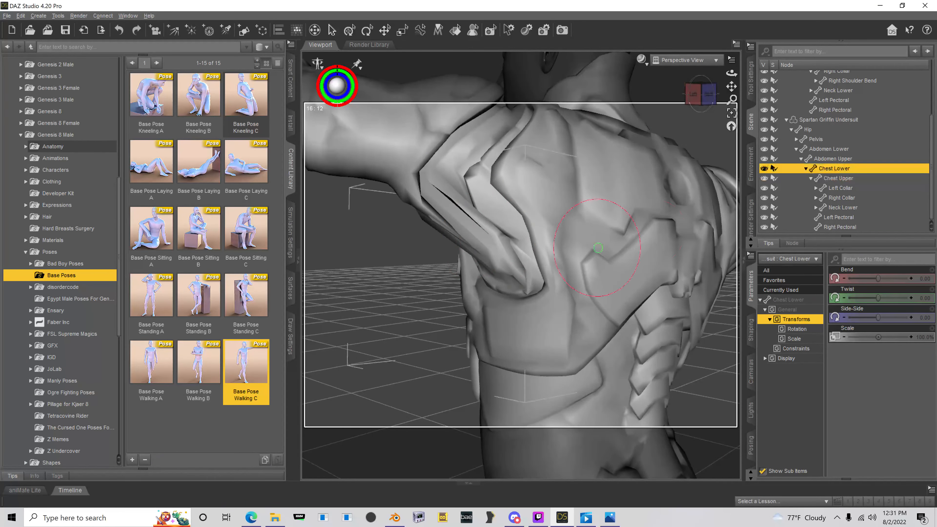
{"action": "left_click_drag", "start_coordinate": [503, 270], "coordinate": [520, 272]}
{"action": "left_click", "coordinate": [848, 178]}
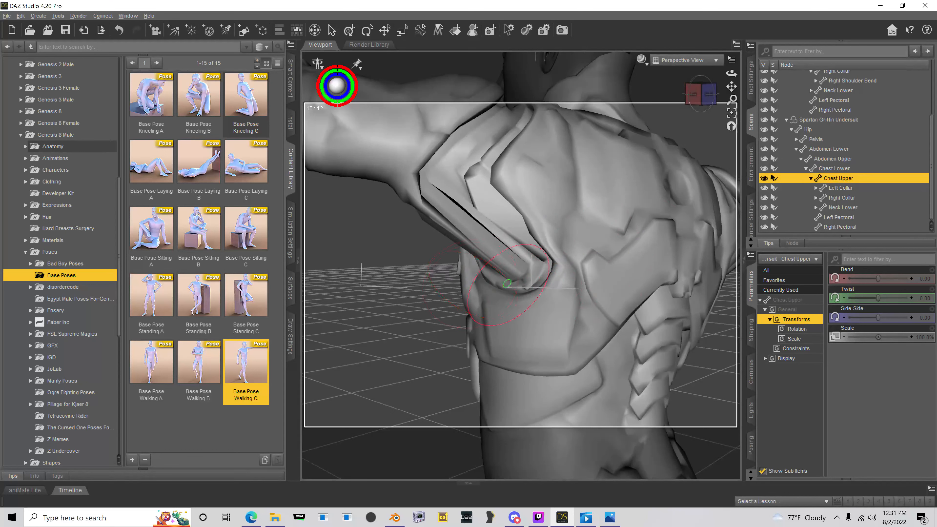
{"action": "left_click_drag", "start_coordinate": [538, 201], "coordinate": [548, 147]}
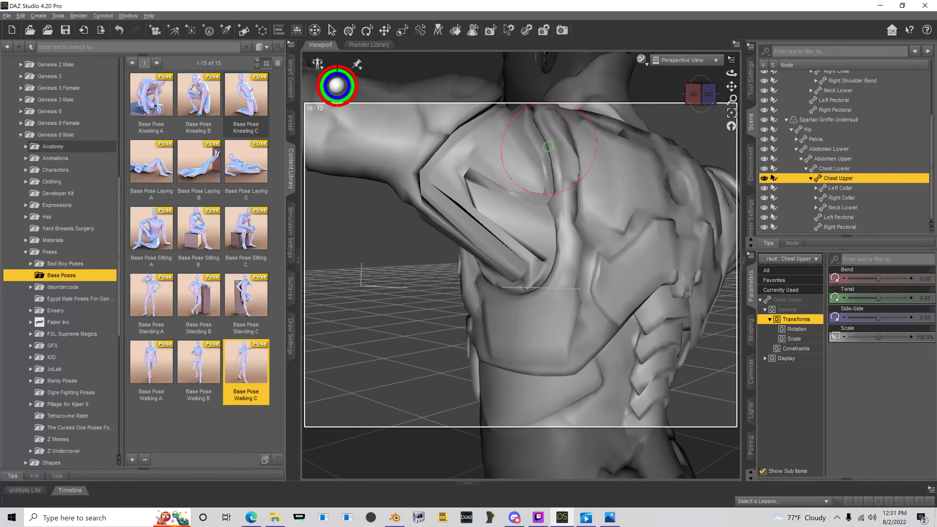
- Try painting the Left Collar weights over the back of the left shoulder and undo the last stroke
{"action": "mouse_move", "coordinate": [707, 97]}
{"action": "left_mouse_down"}
{"action": "mouse_move", "coordinate": [688, 106]}
{"action": "mouse_move", "coordinate": [710, 92]}
{"action": "left_mouse_up"}
{"action": "left_click", "coordinate": [834, 189]}
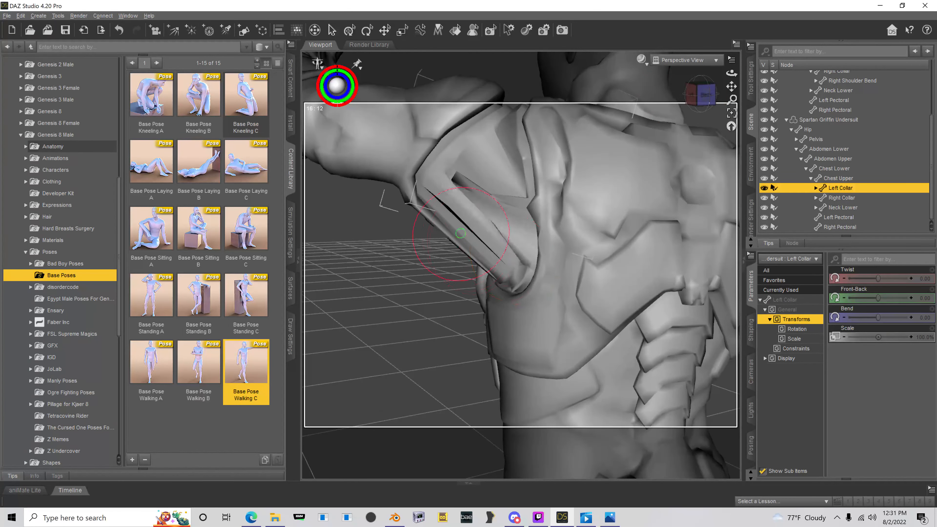
{"action": "mouse_move", "coordinate": [461, 233]}
{"action": "left_mouse_down"}
{"action": "mouse_move", "coordinate": [433, 192]}
{"action": "mouse_move", "coordinate": [496, 147]}
{"action": "mouse_move", "coordinate": [496, 181]}
{"action": "mouse_move", "coordinate": [498, 165]}
{"action": "left_mouse_up"}
{"action": "scroll", "coordinate": [527, 188], "scroll_direction": "down", "scroll_amount": 3}
{"action": "key", "text": "ctrl+z"}
- Undo the recent weight map strokes on the back of the undersuit's left shoulder and armpit
{"action": "mouse_move", "coordinate": [703, 107]}
{"action": "left_mouse_down"}
{"action": "mouse_move", "coordinate": [684, 122]}
{"action": "mouse_move", "coordinate": [716, 107]}
{"action": "mouse_move", "coordinate": [693, 116]}
{"action": "left_mouse_up"}
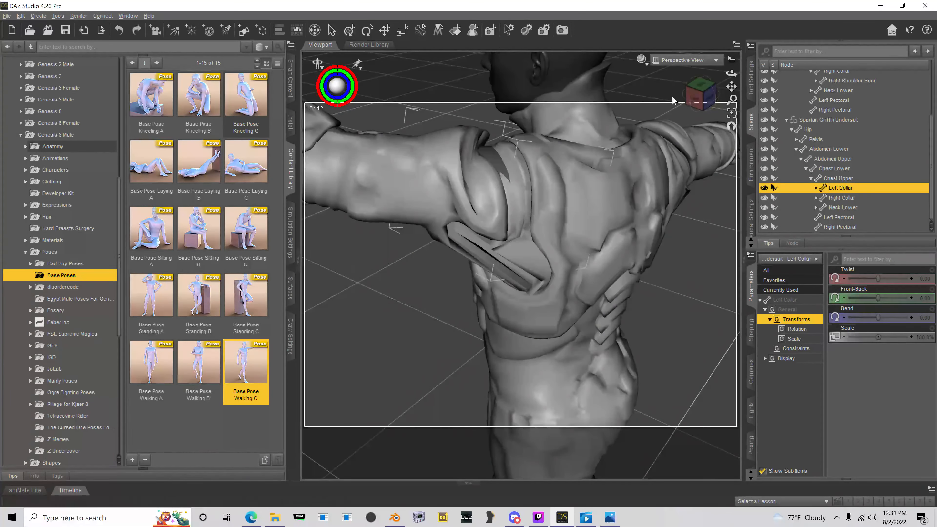
{"action": "key", "text": "ctrl+z"}
{"action": "key", "text": "ctrl+z"}
{"action": "key", "text": "ctrl+z"}
{"action": "key", "text": "ctrl+z"}
{"action": "key", "text": "ctrl+z"}
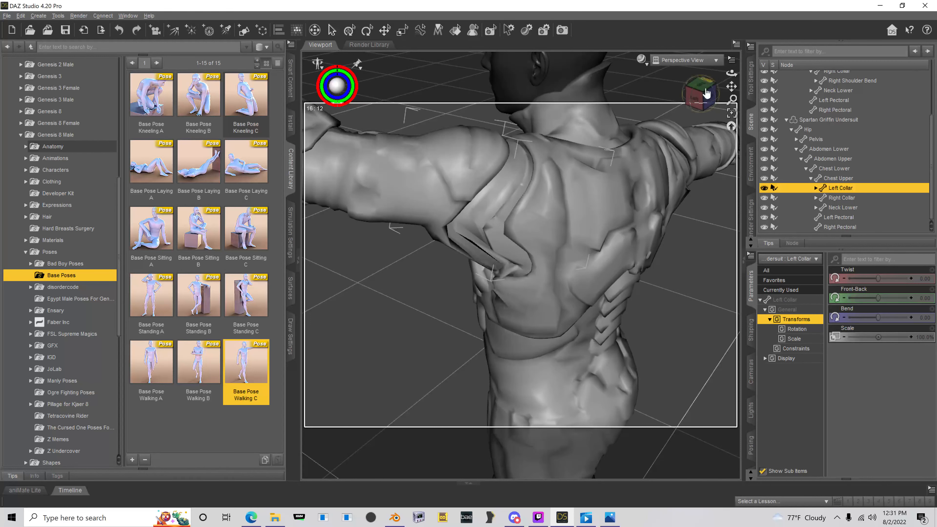
{"action": "left_click_drag", "start_coordinate": [707, 91], "coordinate": [705, 92]}
{"action": "scroll", "coordinate": [786, 104], "scroll_direction": "up", "scroll_amount": 3}
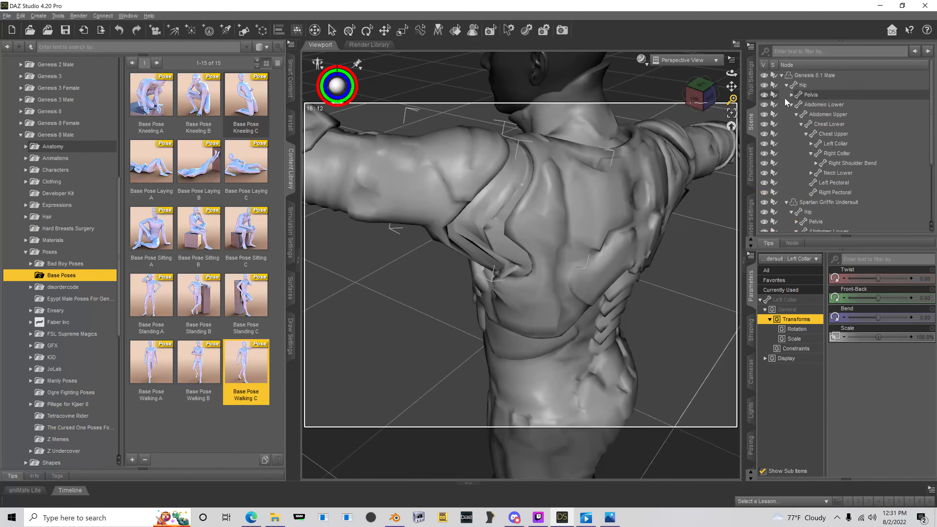
- Select the Genesis 8.1 Male figure, reset the view to its front, and apply Base Pose Walking A
{"action": "left_click", "coordinate": [806, 76]}
{"action": "left_click", "coordinate": [701, 96]}
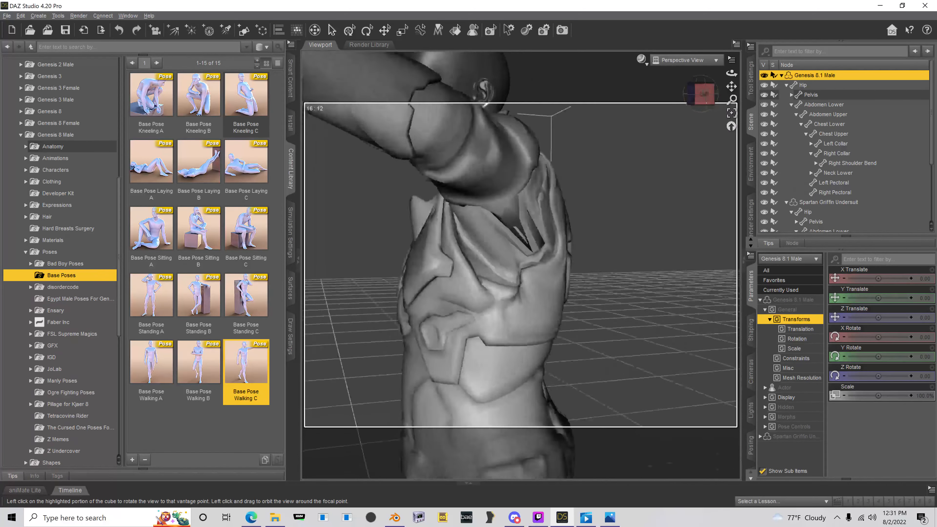
{"action": "left_click", "coordinate": [731, 126]}
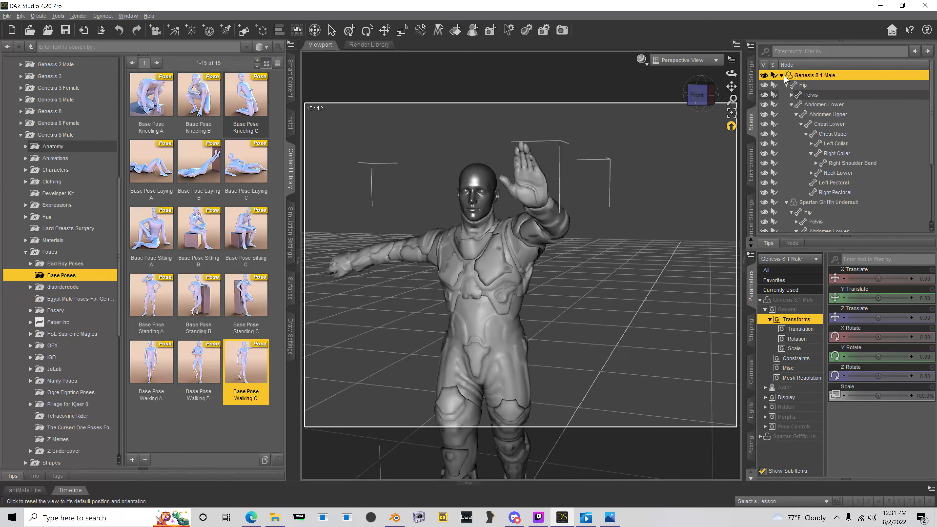
{"action": "left_click", "coordinate": [781, 75]}
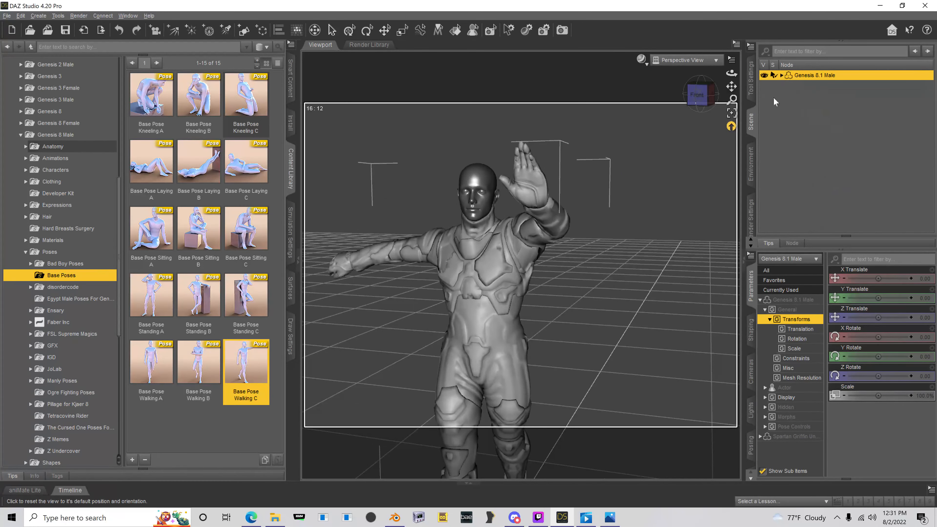
{"action": "left_click", "coordinate": [708, 100]}
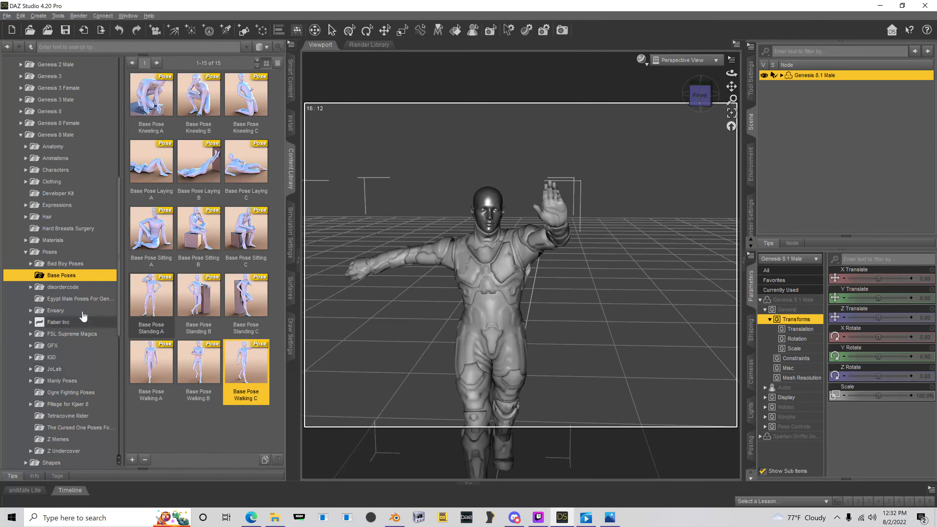
{"action": "double_click", "coordinate": [152, 363]}
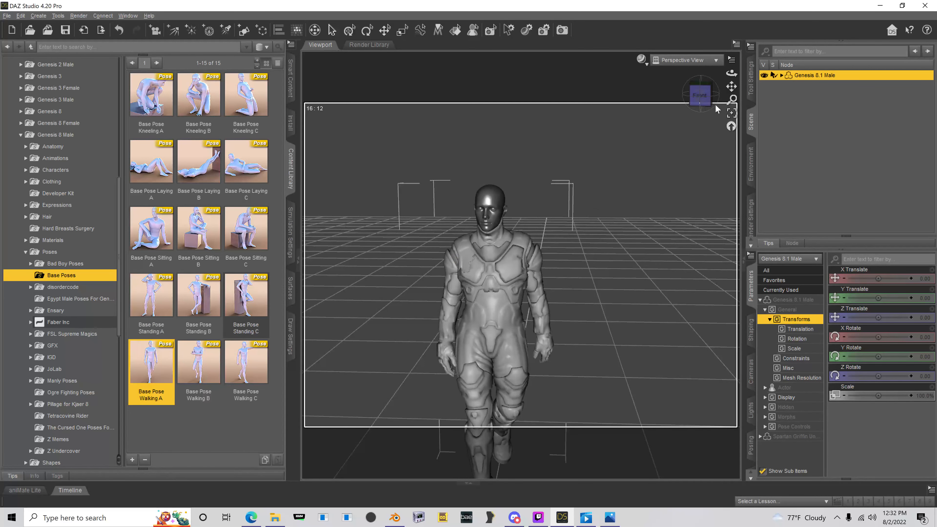
{"action": "left_click_drag", "start_coordinate": [728, 88], "coordinate": [590, 126]}
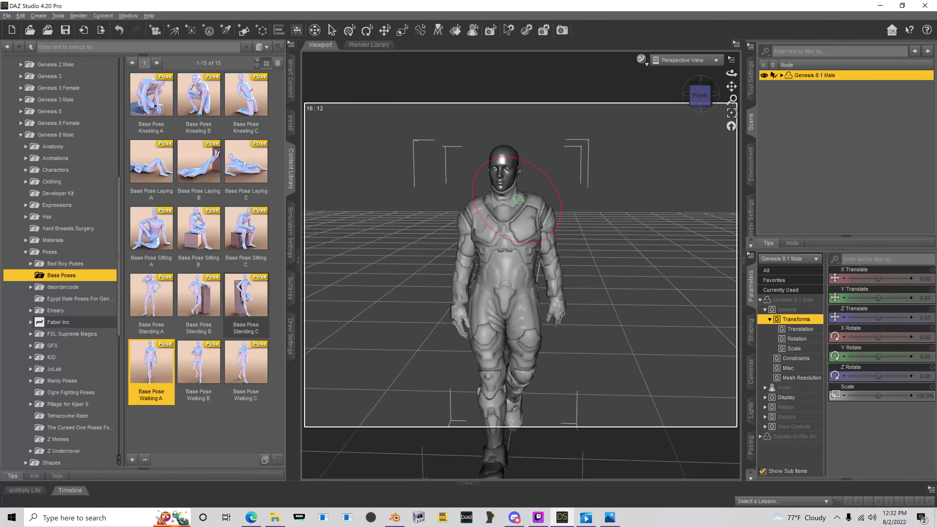
- Load the Spartan Helmet MK 7 wearable from the Genesis 8.1 Male Clothing/Halo/Infinite folder onto the figure
{"action": "scroll", "coordinate": [62, 325], "scroll_direction": "down", "scroll_amount": 5}
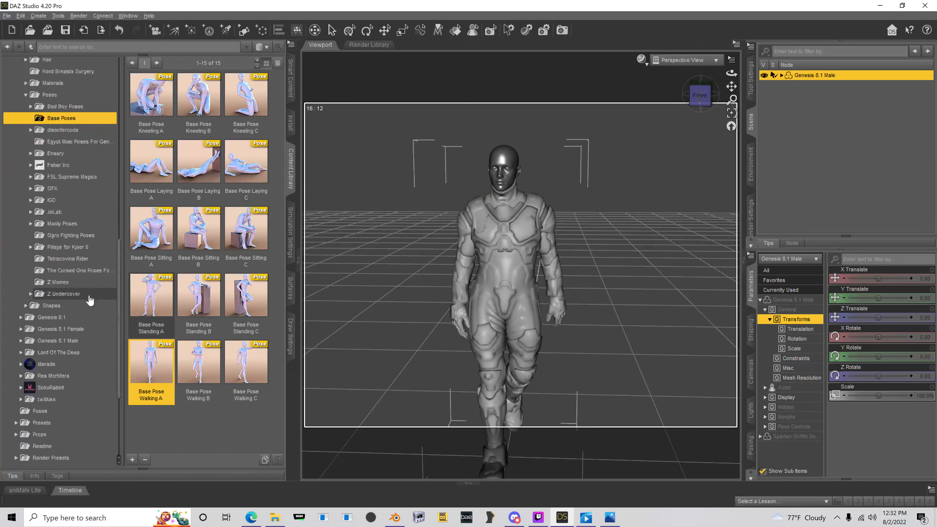
{"action": "left_click", "coordinate": [21, 330]}
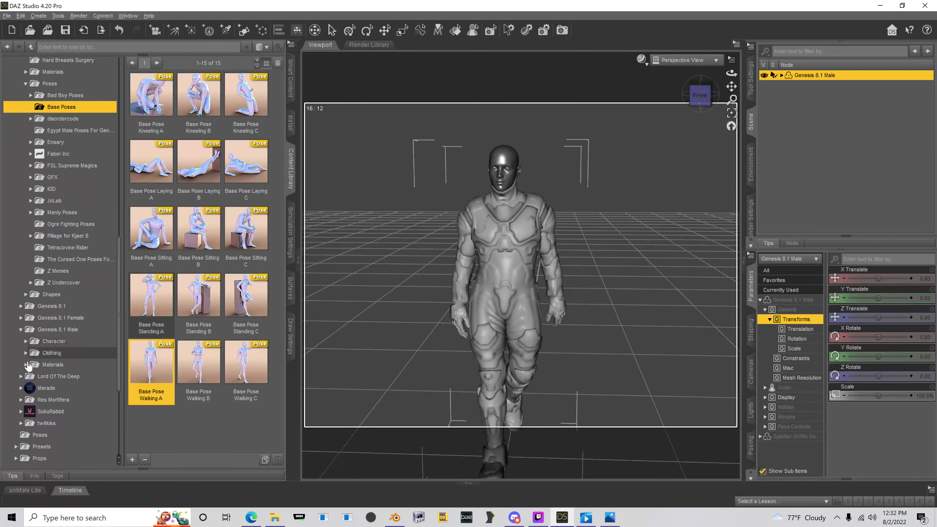
{"action": "left_click", "coordinate": [26, 353]}
{"action": "left_click", "coordinate": [30, 376]}
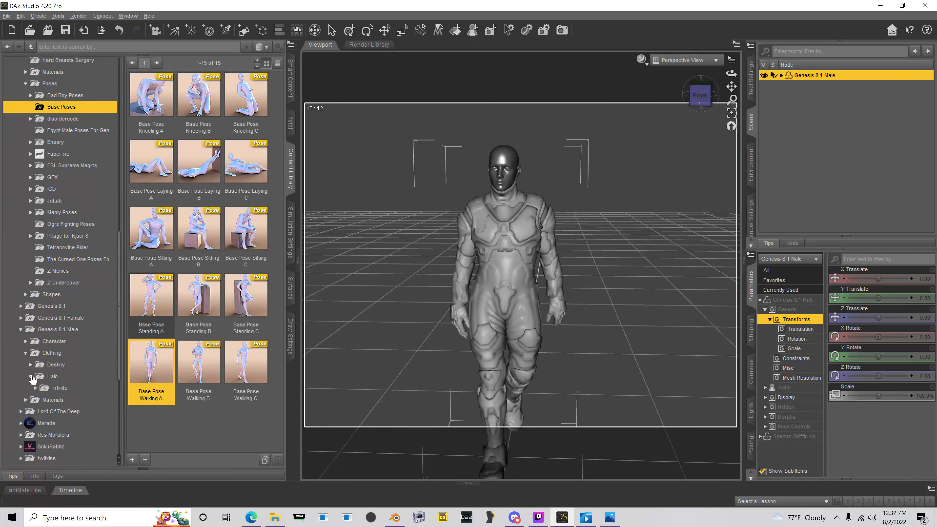
{"action": "left_click", "coordinate": [37, 389]}
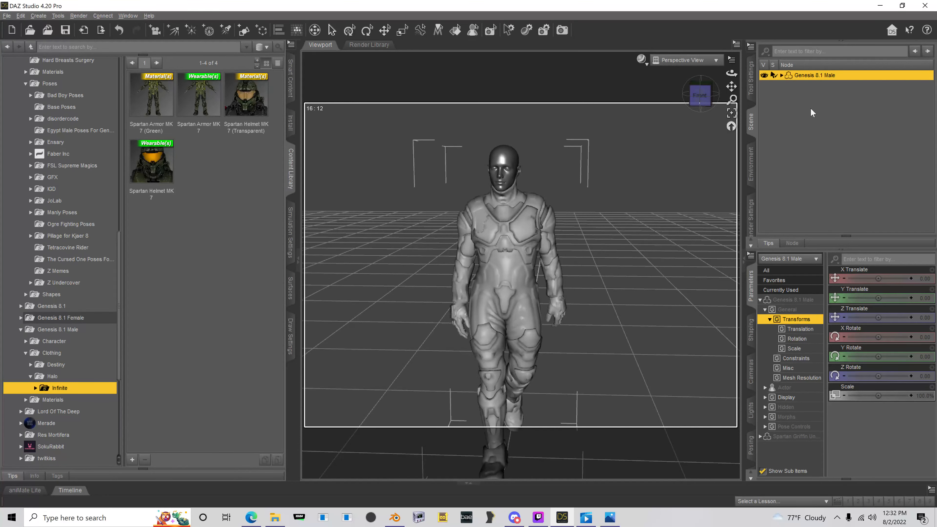
{"action": "left_click_drag", "start_coordinate": [732, 87], "coordinate": [746, 47]}
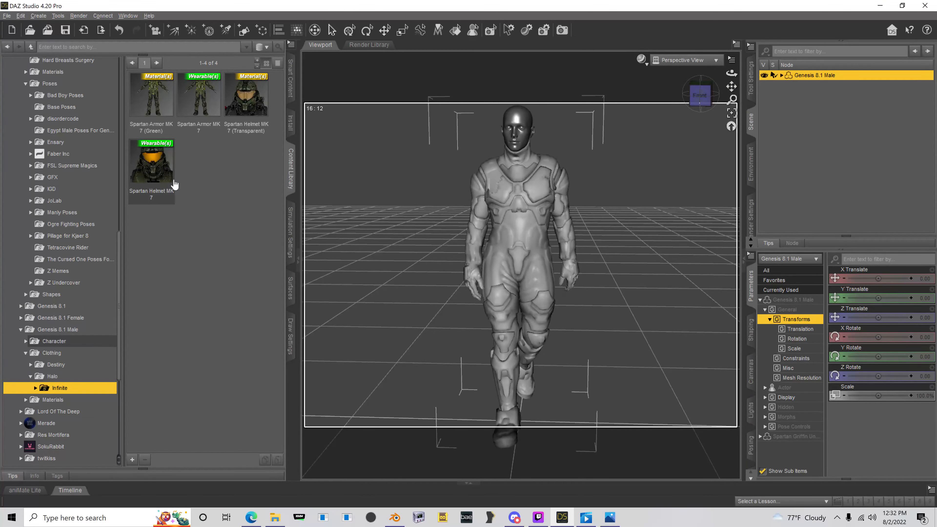
{"action": "double_click", "coordinate": [152, 167]}
{"action": "left_click_drag", "start_coordinate": [731, 86], "coordinate": [728, 108]}
{"action": "scroll", "coordinate": [732, 88], "scroll_direction": "up", "scroll_amount": 5}
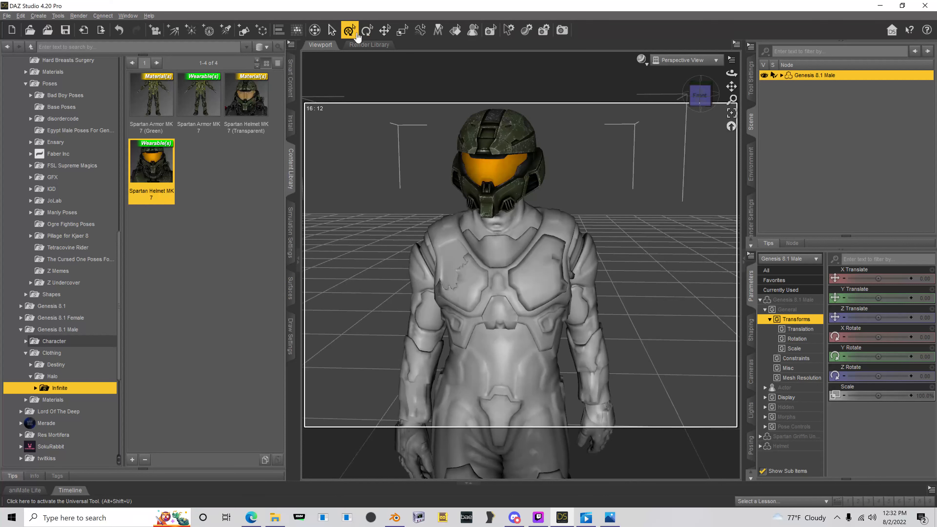
- Copy the helmet's NoMaterial_1 surface settings and paste them onto the undersuit's Biceps surface
{"action": "left_click", "coordinate": [291, 290]}
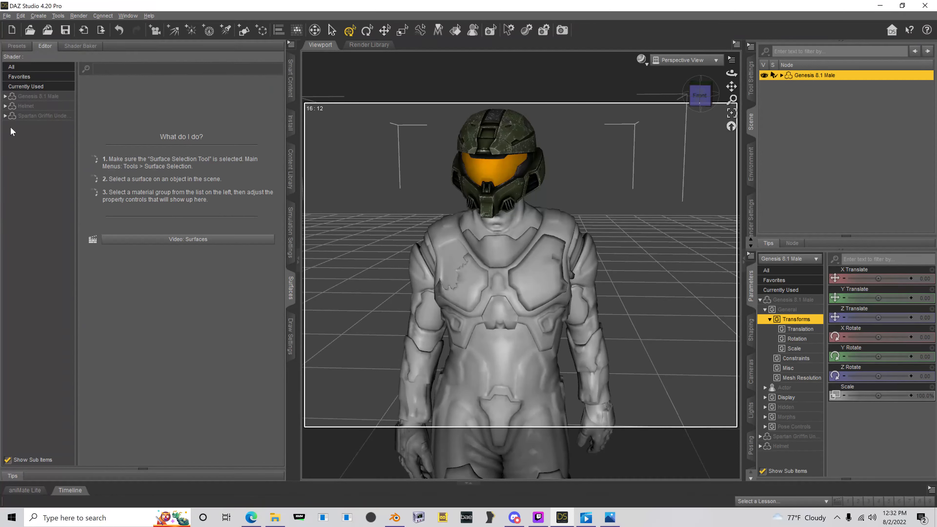
{"action": "left_click", "coordinate": [5, 106]}
{"action": "left_click", "coordinate": [22, 115]}
{"action": "right_click", "coordinate": [22, 116]}
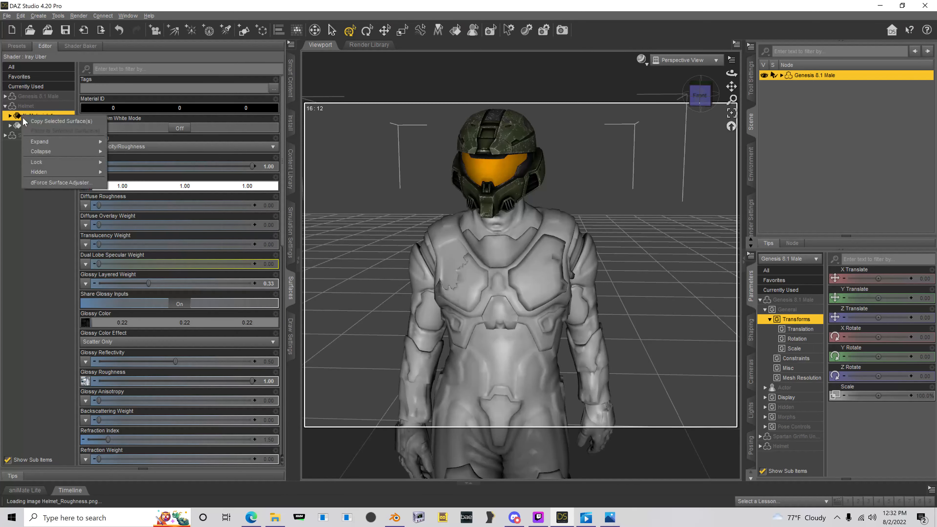
{"action": "left_click", "coordinate": [31, 122]}
{"action": "left_click", "coordinate": [6, 135]}
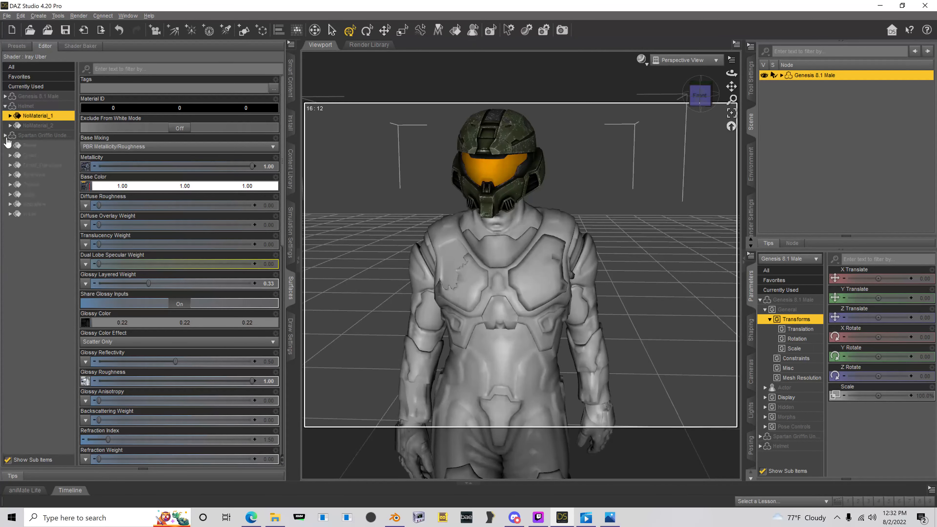
{"action": "left_click", "coordinate": [28, 145]}
{"action": "right_click", "coordinate": [28, 145]}
{"action": "left_click", "coordinate": [41, 161]}
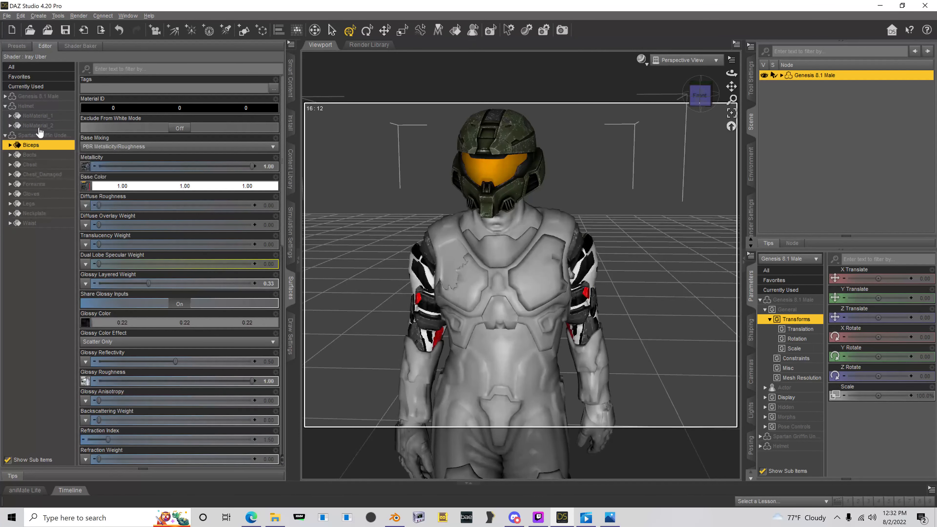
- Delete the Helmet from the scene and select the Spartan Griffin Undersuit
{"action": "left_click", "coordinate": [782, 76]}
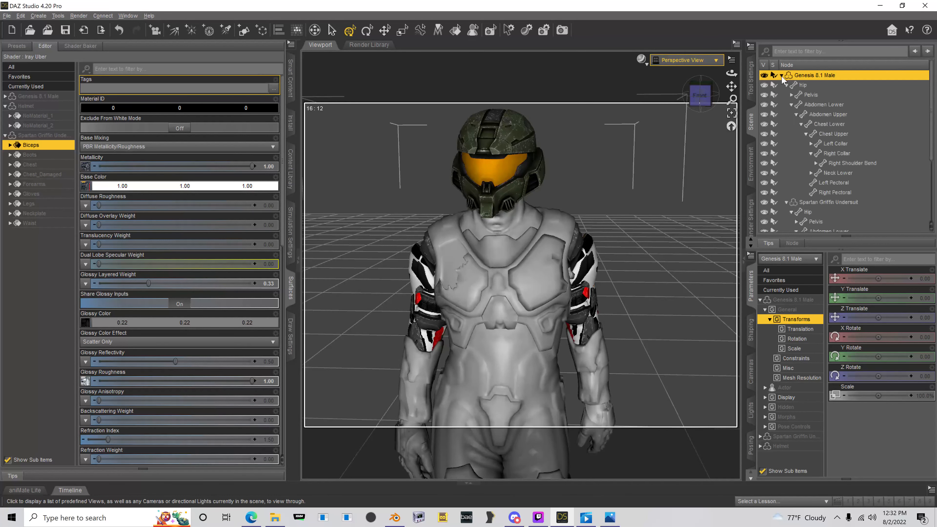
{"action": "left_click", "coordinate": [787, 85]}
{"action": "left_click", "coordinate": [788, 95]}
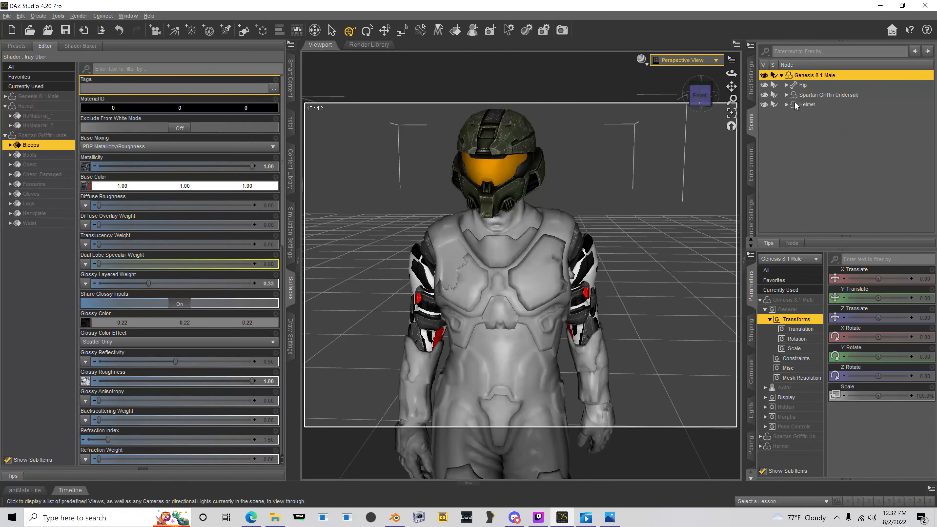
{"action": "right_click", "coordinate": [796, 105]}
{"action": "left_click", "coordinate": [819, 132]}
{"action": "left_click", "coordinate": [808, 94]}
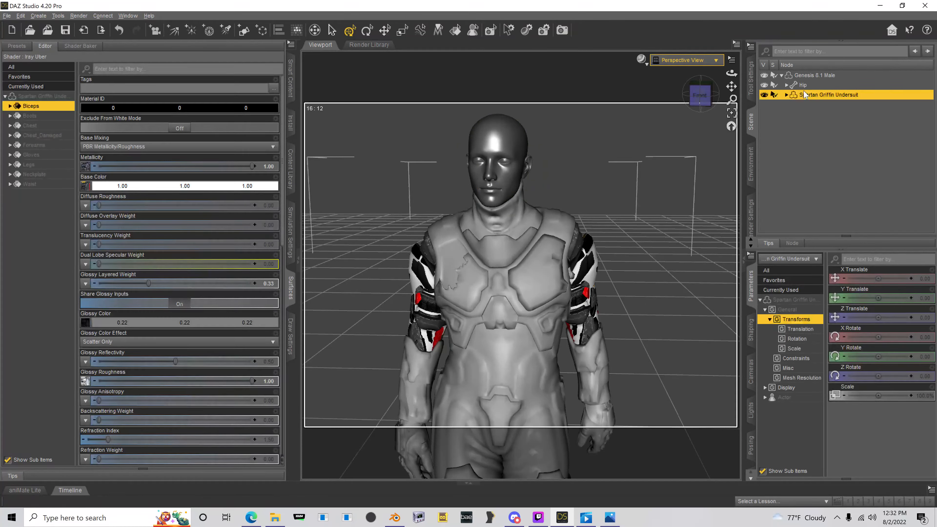
- Remove the image map from the Biceps surface's Emission Color
{"action": "scroll", "coordinate": [121, 214], "scroll_direction": "down", "scroll_amount": 10}
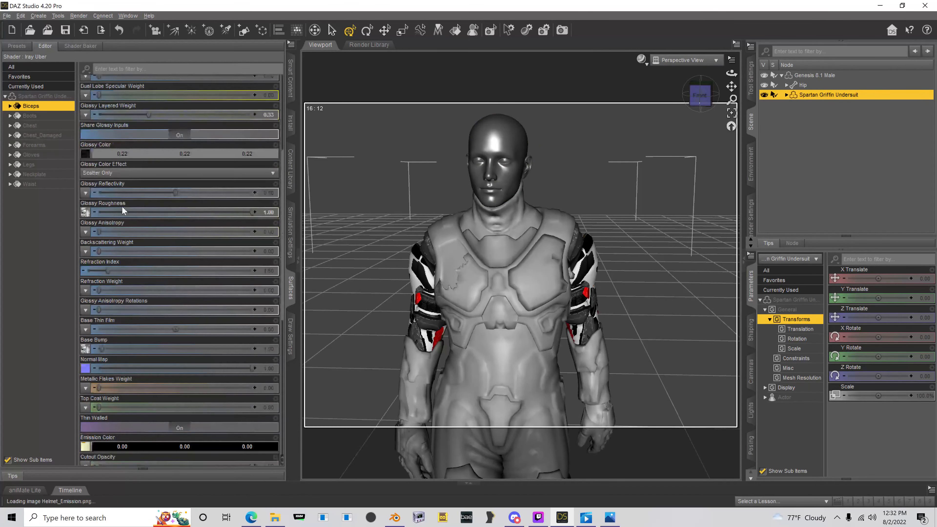
{"action": "scroll", "coordinate": [122, 214], "scroll_direction": "down", "scroll_amount": 3}
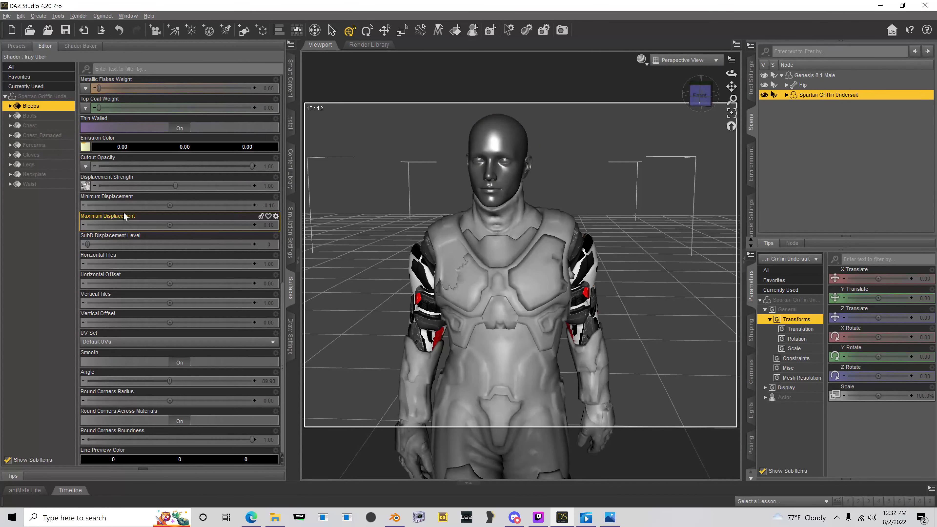
{"action": "left_click", "coordinate": [86, 147]}
{"action": "left_click", "coordinate": [97, 167]}
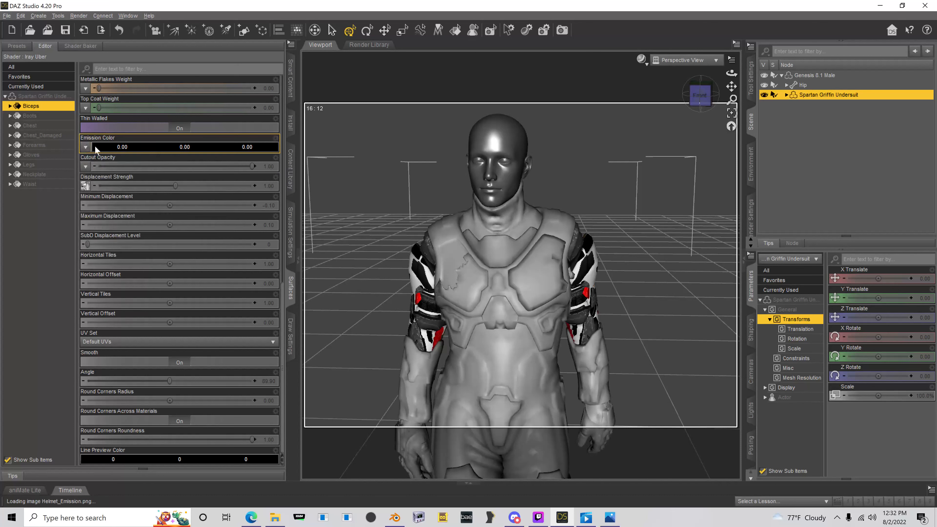
- Raise the Biceps Top Coat Weight to 1, clear its Top Coat Color map, and return the weight to 0
{"action": "left_click", "coordinate": [270, 108]}
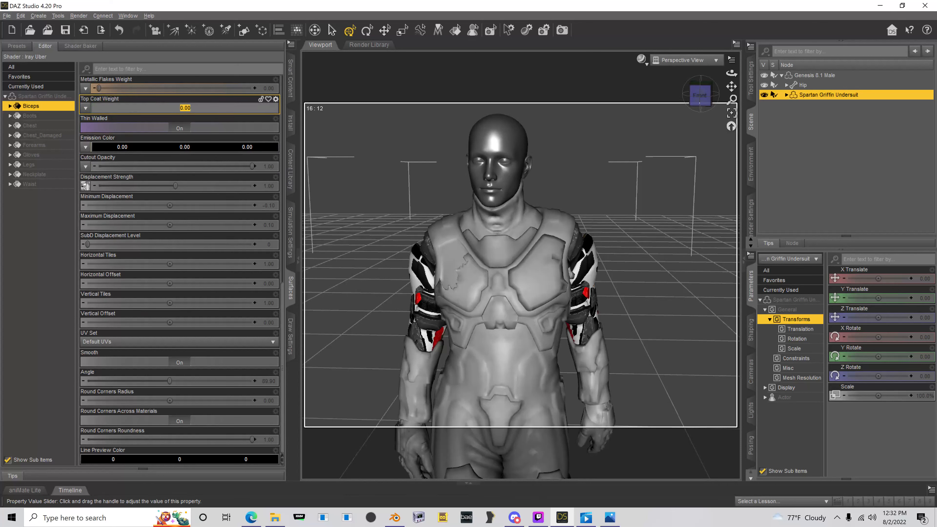
{"action": "type", "text": "1"}
{"action": "key", "text": "Return"}
{"action": "left_click", "coordinate": [86, 127]}
{"action": "left_click", "coordinate": [92, 152]}
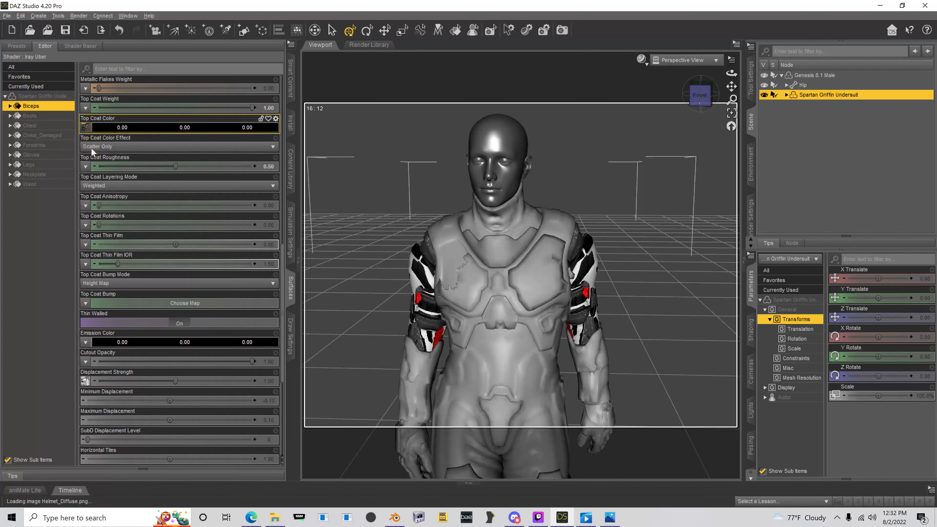
{"action": "left_click", "coordinate": [269, 107]}
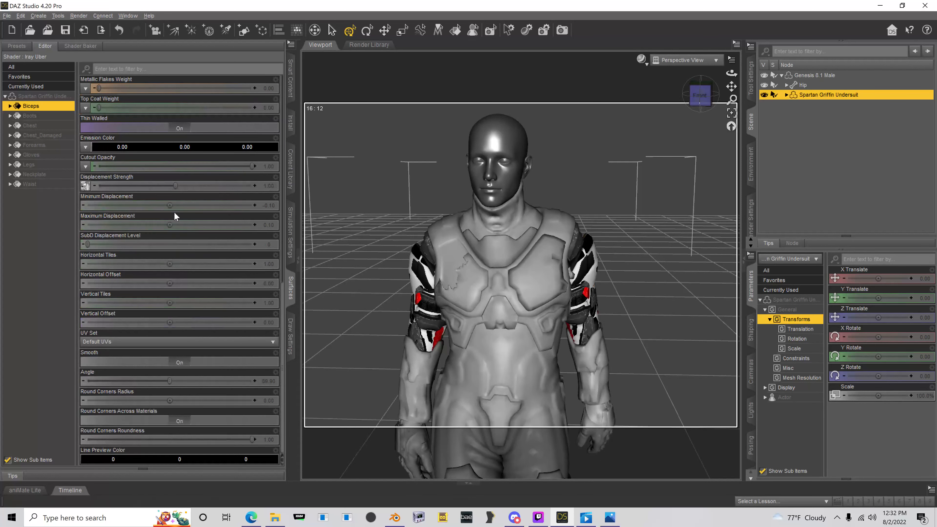
- Assign Bicep_Metal.png from the Spartan/Undersuit texture folder as the Biceps surface's Metallicity map
{"action": "scroll", "coordinate": [165, 272], "scroll_direction": "up", "scroll_amount": 10}
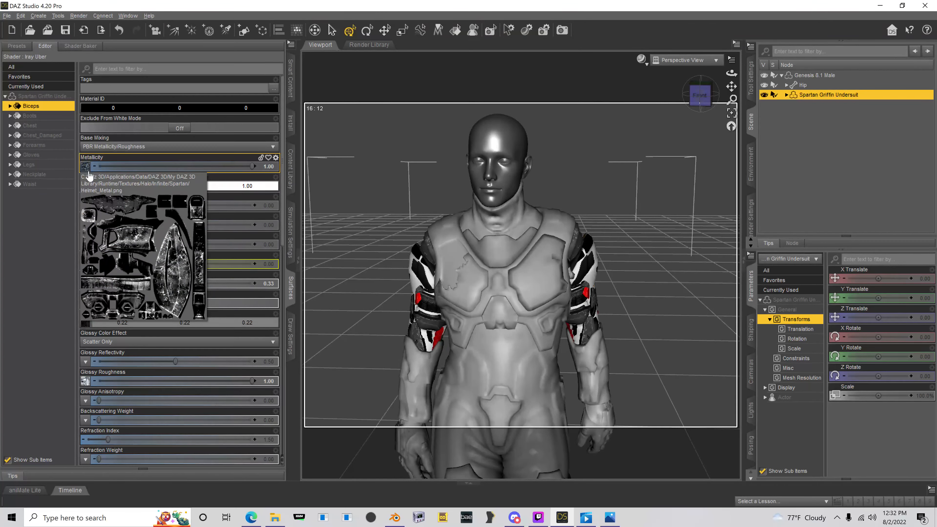
{"action": "left_click", "coordinate": [89, 176]}
{"action": "left_click", "coordinate": [98, 183]}
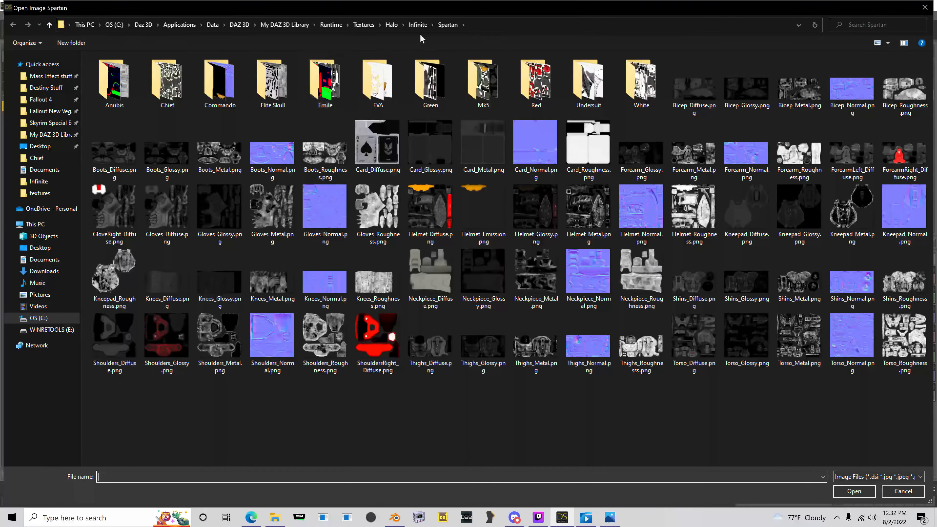
{"action": "double_click", "coordinate": [588, 83]}
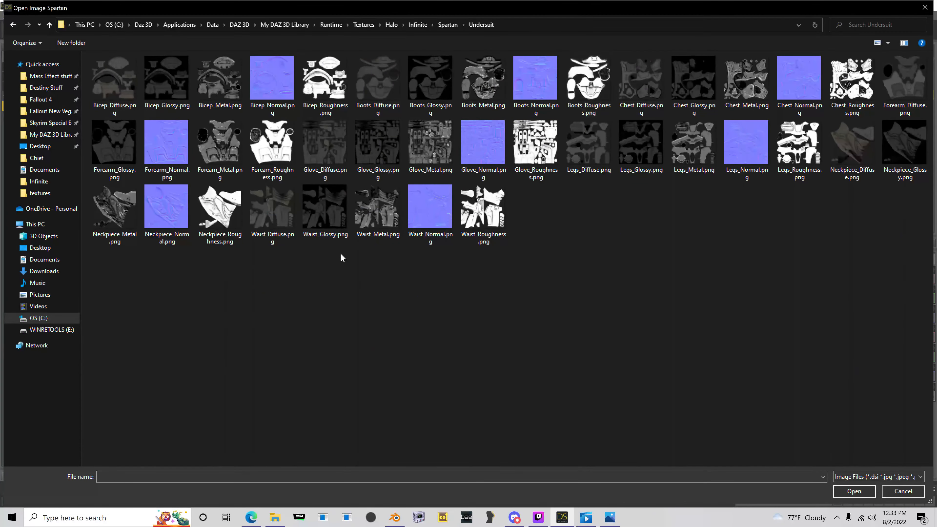
{"action": "double_click", "coordinate": [220, 80]}
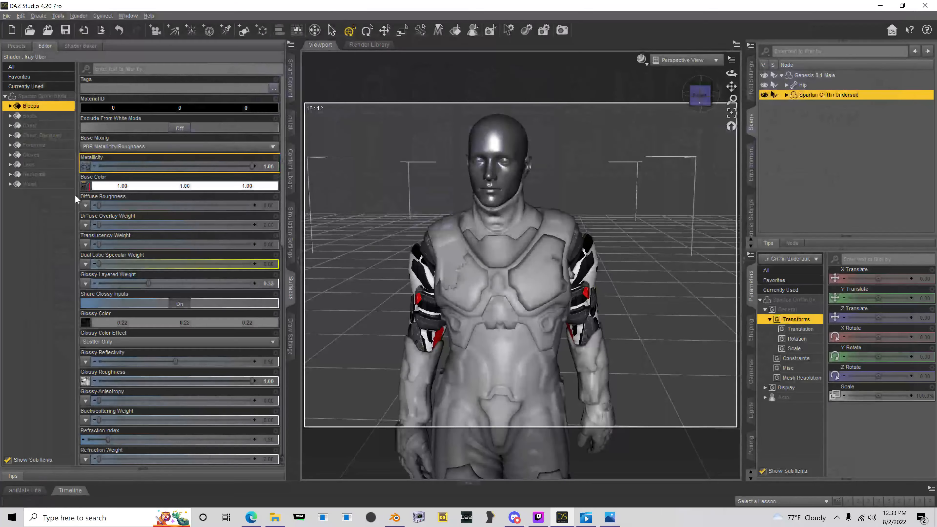
- Clear the Biceps surface's Base Color map and replace it with Bicep_Diffuse.png
{"action": "left_click", "coordinate": [85, 185]}
{"action": "left_click", "coordinate": [107, 207]}
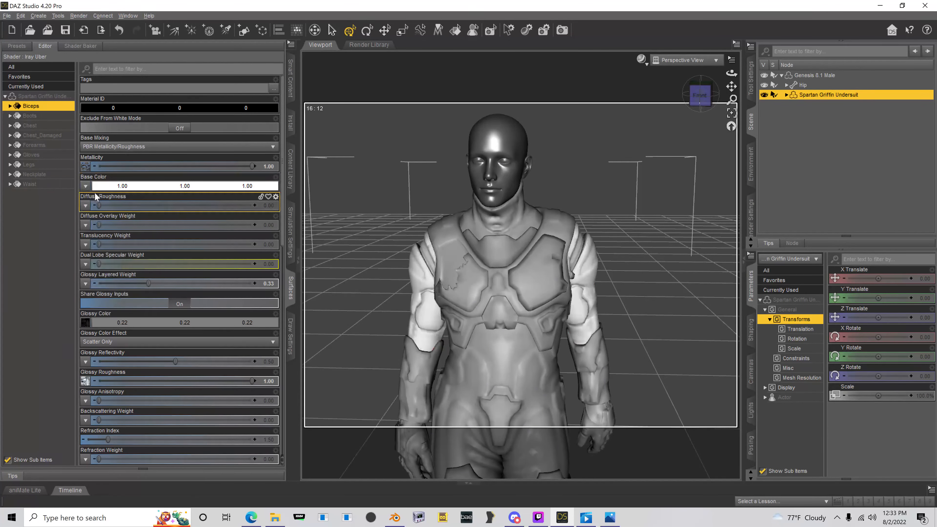
{"action": "left_click", "coordinate": [88, 188]}
{"action": "left_click", "coordinate": [101, 197]}
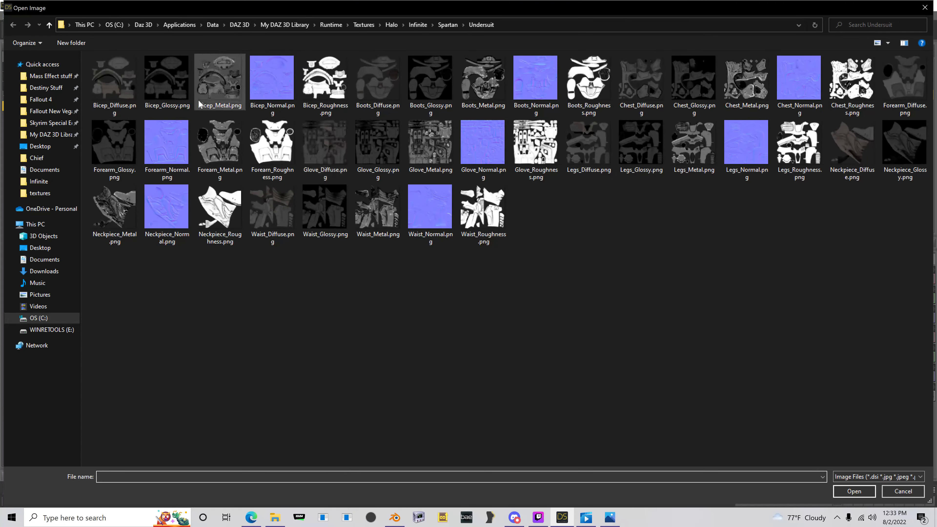
{"action": "double_click", "coordinate": [115, 79]}
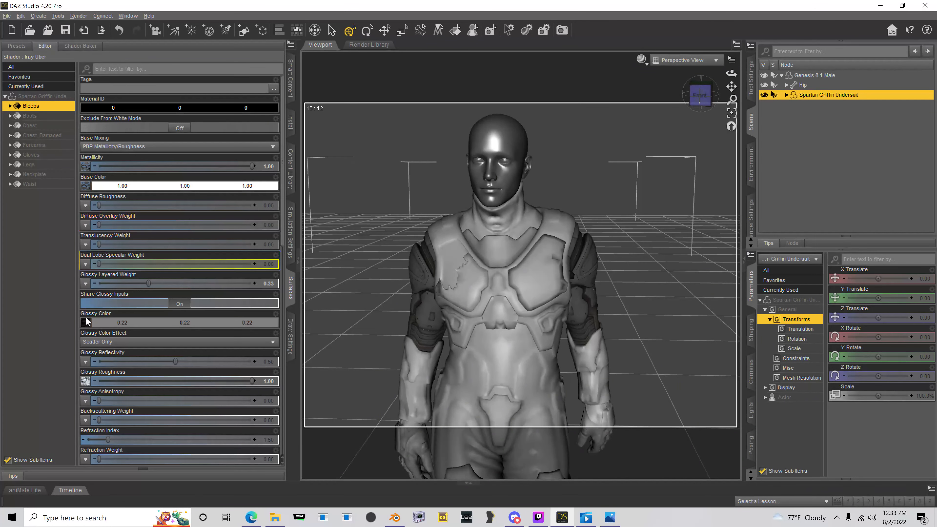
- Clear the Biceps surface's Glossy Color map and replace it with Bicep_Glossy.png
{"action": "left_click", "coordinate": [86, 322]}
{"action": "left_click", "coordinate": [94, 344]}
{"action": "left_click", "coordinate": [86, 323]}
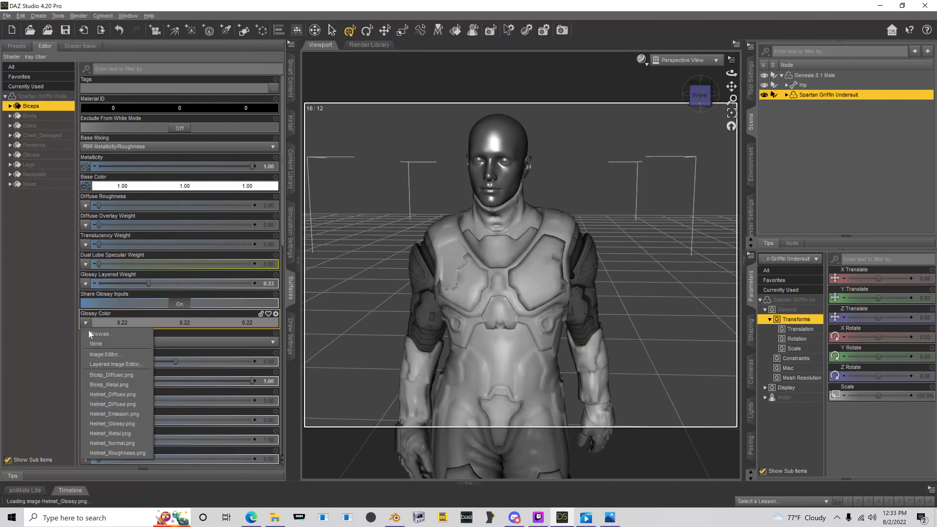
{"action": "left_click", "coordinate": [90, 333]}
{"action": "double_click", "coordinate": [175, 96]}
- Clear the Biceps surface's Glossy Roughness map and replace it with Bicep_Roughness.png
{"action": "scroll", "coordinate": [160, 184], "scroll_direction": "down", "scroll_amount": 5}
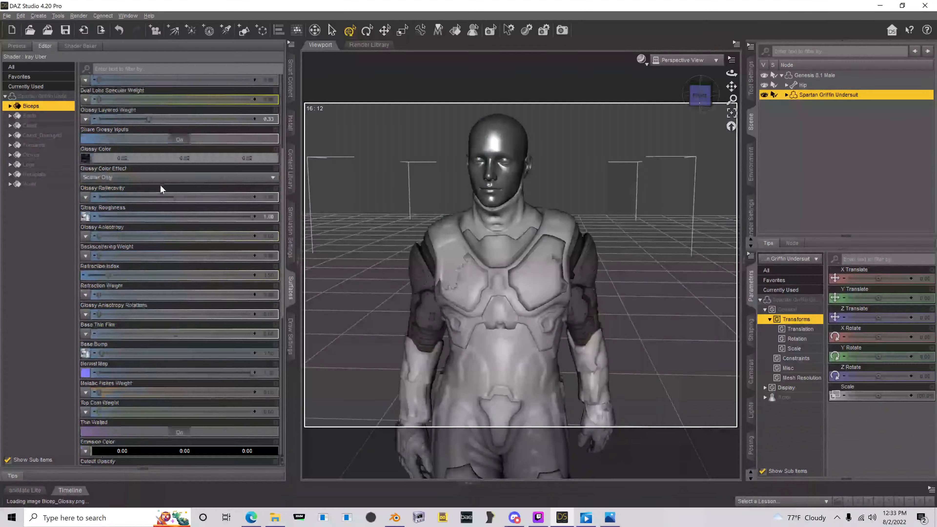
{"action": "left_click", "coordinate": [85, 147]}
{"action": "left_click", "coordinate": [95, 168]}
{"action": "left_click", "coordinate": [85, 147]}
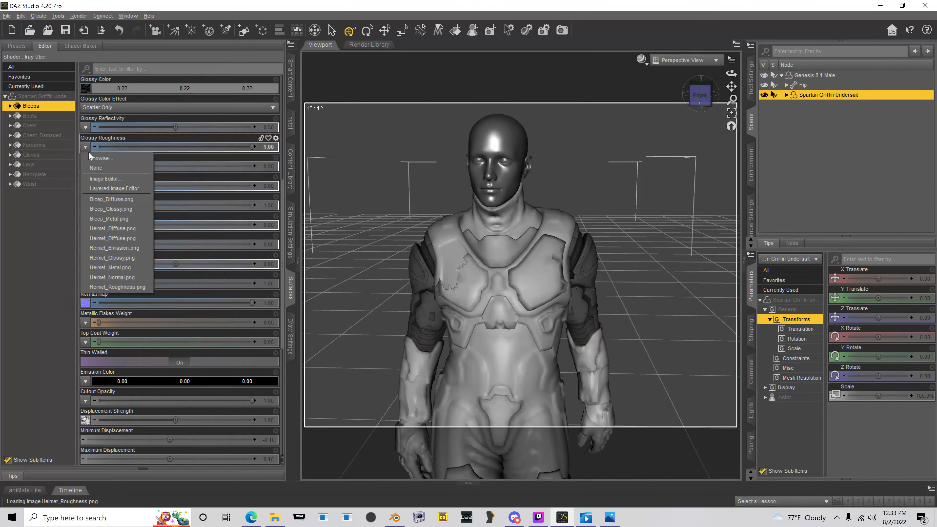
{"action": "left_click", "coordinate": [96, 157]}
{"action": "double_click", "coordinate": [311, 97]}
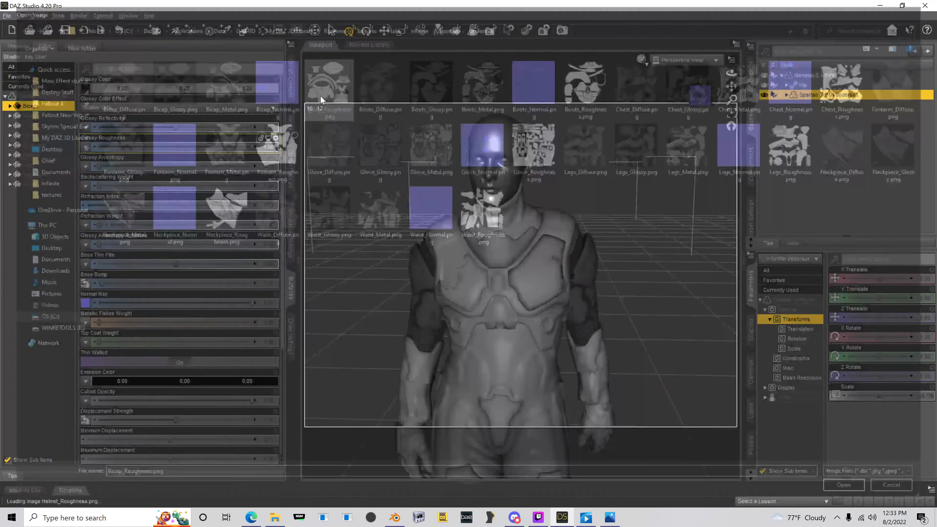
- Clear the Biceps surface's Base Bump map and replace it with Bicep_Roughness.png
{"action": "left_click", "coordinate": [85, 284]}
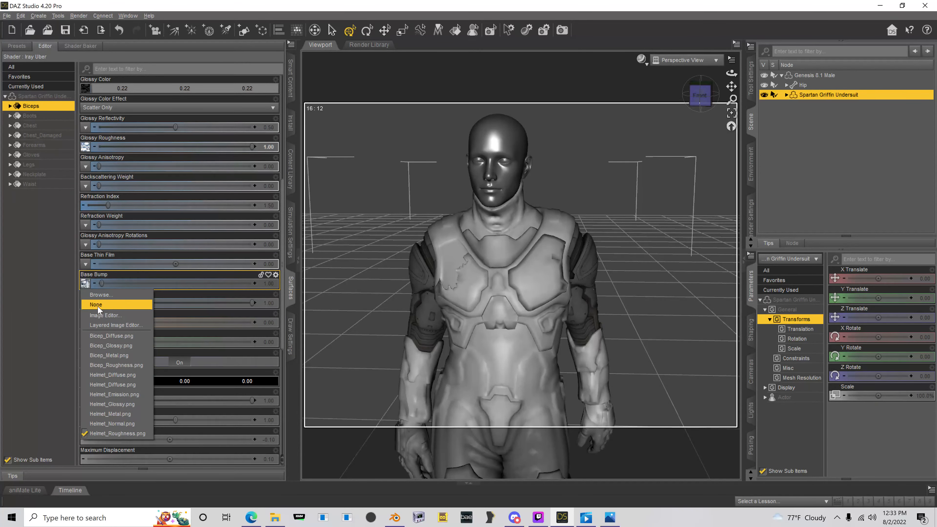
{"action": "left_click", "coordinate": [96, 305]}
{"action": "left_click", "coordinate": [85, 284]}
{"action": "left_click", "coordinate": [96, 294]}
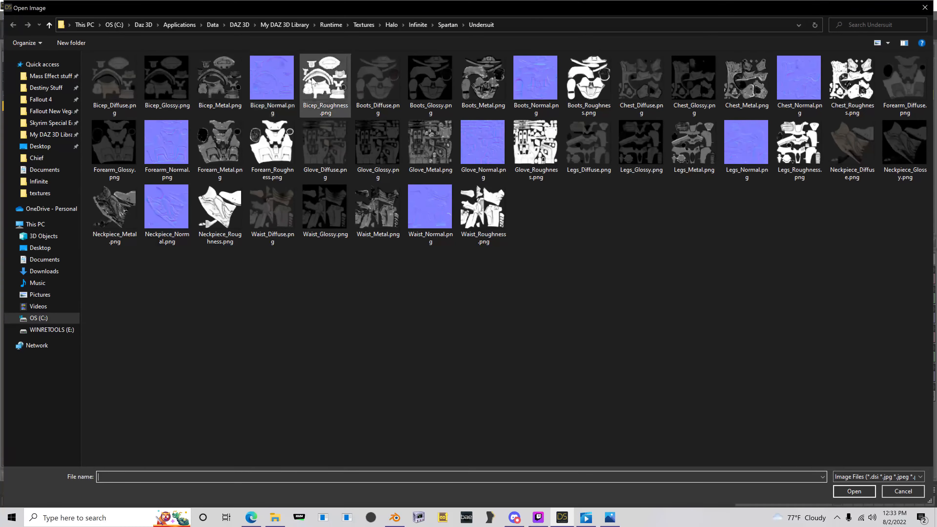
{"action": "double_click", "coordinate": [317, 98]}
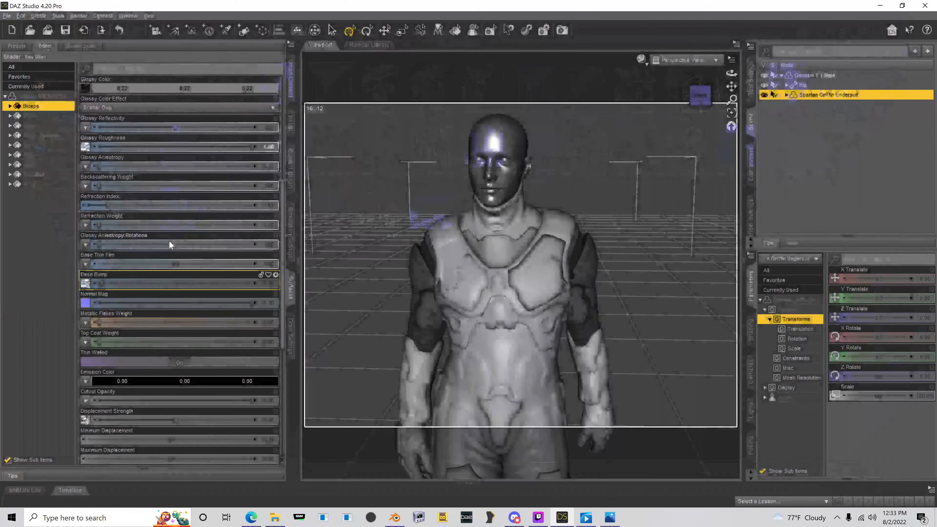
- Clear the Biceps surface's Normal Map and replace it with Bicep_Normal.png
{"action": "scroll", "coordinate": [169, 244], "scroll_direction": "down", "scroll_amount": 3}
{"action": "left_click", "coordinate": [85, 244]}
{"action": "left_click", "coordinate": [90, 260]}
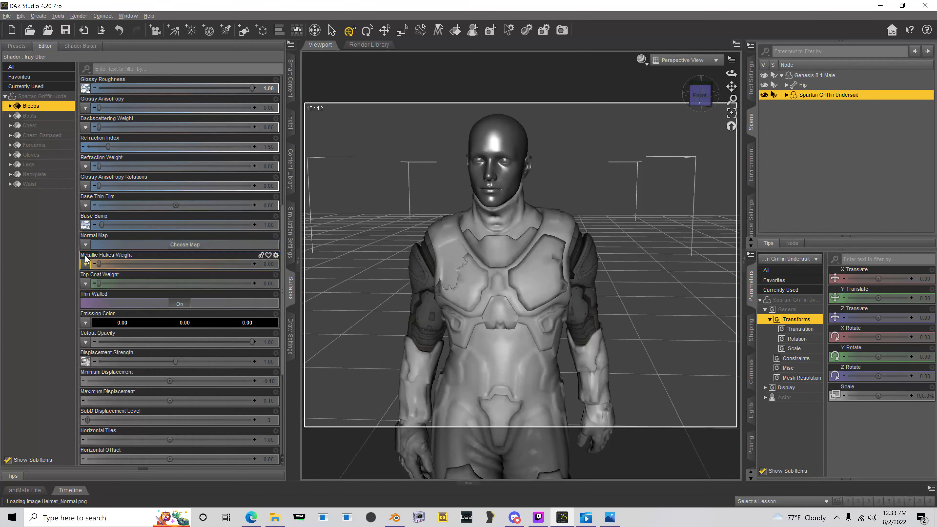
{"action": "left_click", "coordinate": [85, 245]}
{"action": "left_click", "coordinate": [93, 256]}
{"action": "double_click", "coordinate": [265, 97]}
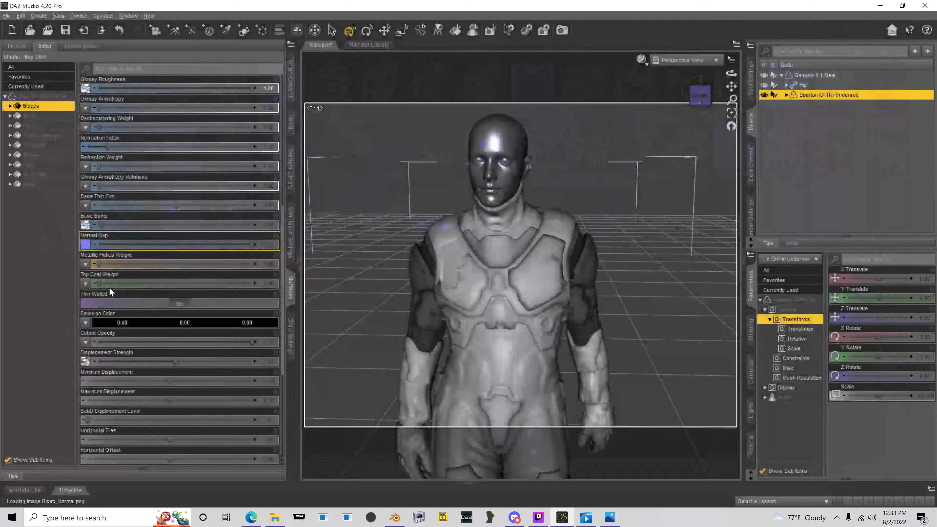
- Clear the Biceps surface's Displacement Strength map and replace it with Bicep_Roughness.png
{"action": "scroll", "coordinate": [109, 287], "scroll_direction": "down", "scroll_amount": 3}
{"action": "left_click", "coordinate": [85, 244]}
{"action": "left_click", "coordinate": [89, 255]}
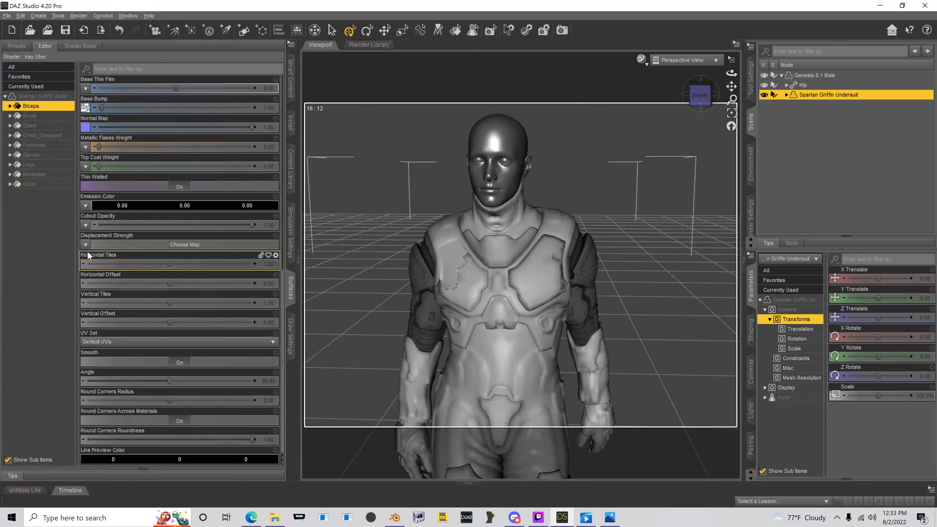
{"action": "left_click", "coordinate": [85, 244]}
{"action": "left_click", "coordinate": [90, 255]}
{"action": "double_click", "coordinate": [323, 92]}
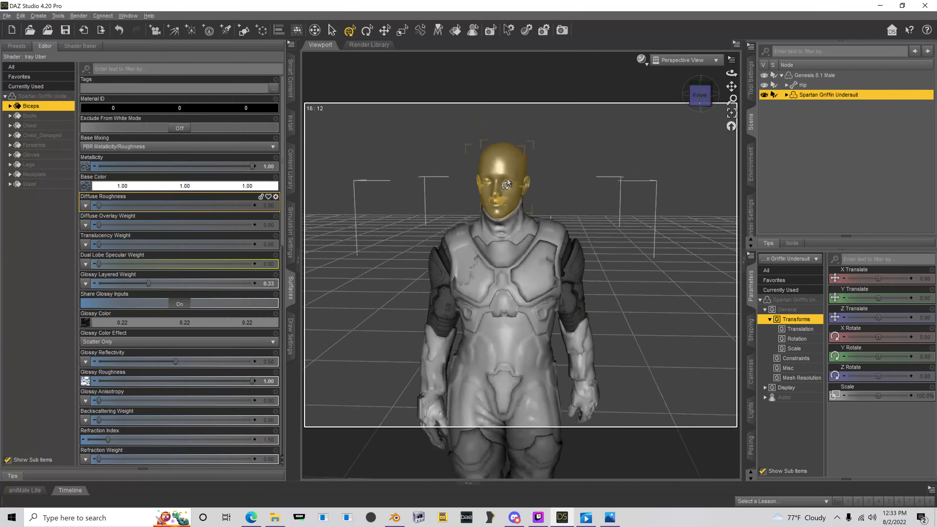
- Examine the textured bicep up close from the side and from the front of the figure
{"action": "scroll", "coordinate": [508, 181], "scroll_direction": "up", "scroll_amount": 4}
{"action": "left_click_drag", "start_coordinate": [691, 97], "coordinate": [627, 97]}
{"action": "left_click", "coordinate": [624, 96]}
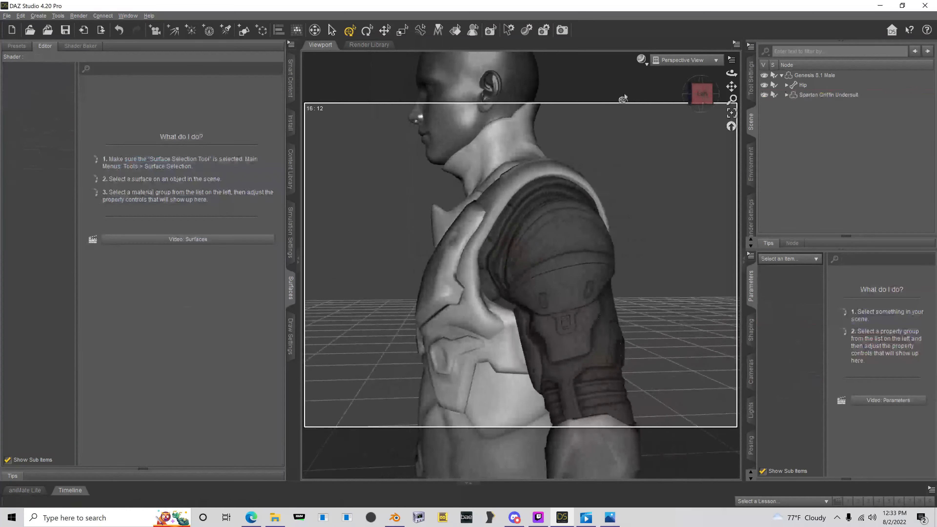
{"action": "left_click", "coordinate": [795, 76]}
{"action": "left_click_drag", "start_coordinate": [702, 96], "coordinate": [756, 105]}
{"action": "left_click", "coordinate": [872, 126]}
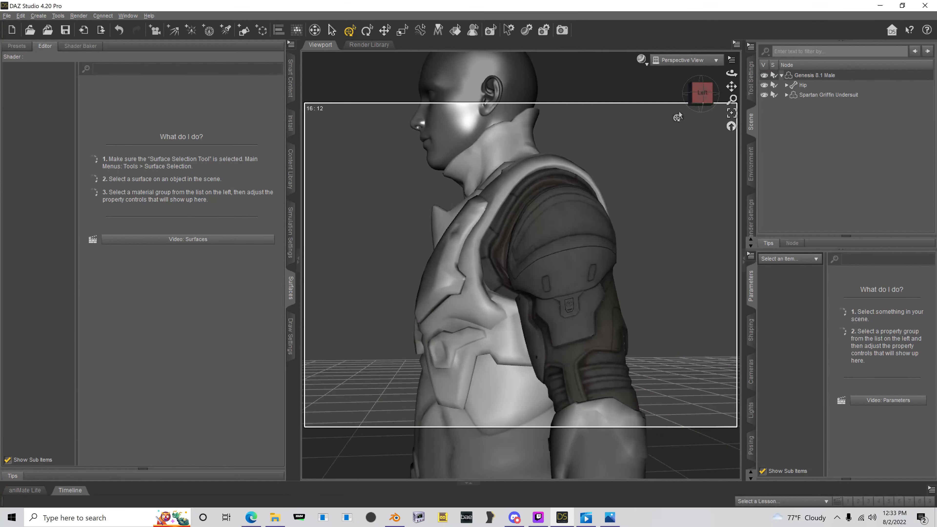
{"action": "left_click_drag", "start_coordinate": [695, 99], "coordinate": [743, 101]}
{"action": "scroll", "coordinate": [501, 151], "scroll_direction": "down", "scroll_amount": 5}
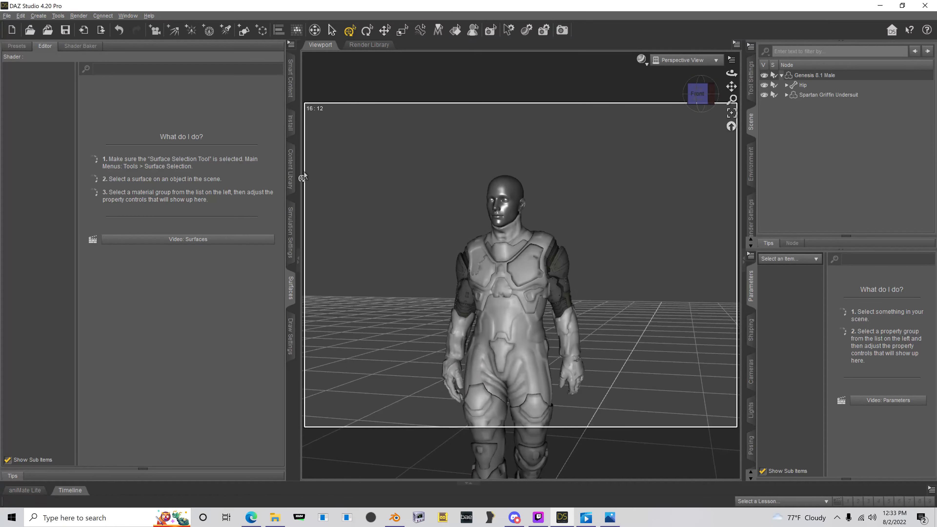
- Show the Infinite clothing folder in the content library and frame the full figure from the front
{"action": "left_click", "coordinate": [291, 172]}
{"action": "scroll", "coordinate": [424, 166], "scroll_direction": "down", "scroll_amount": 2}
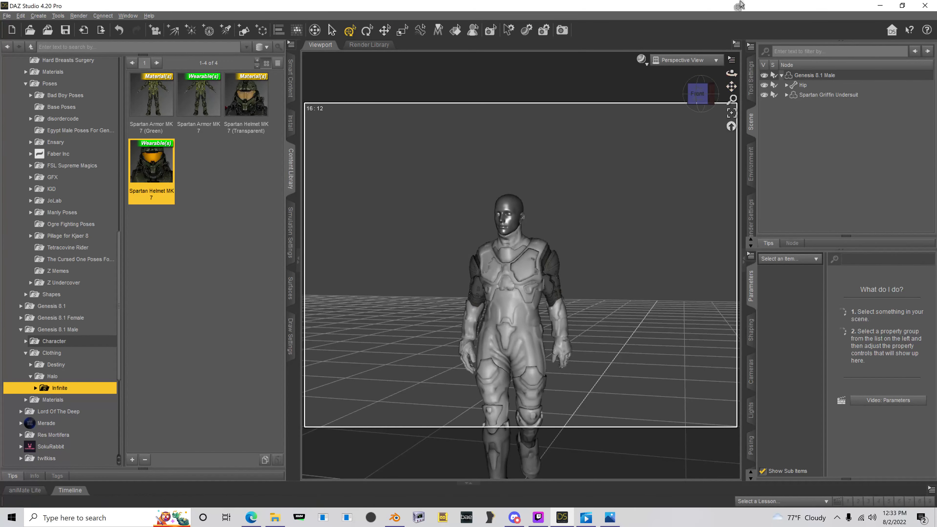
{"action": "left_click_drag", "start_coordinate": [732, 86], "coordinate": [735, 40]}
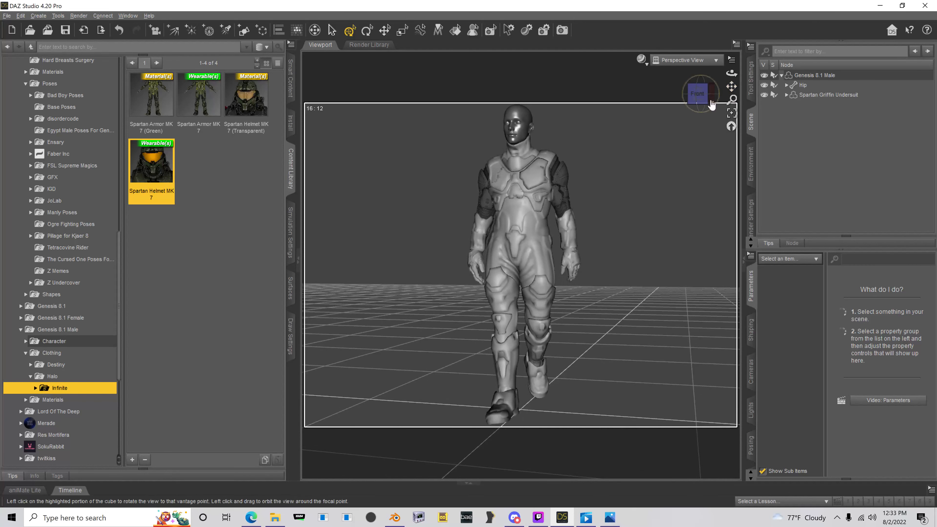
{"action": "left_click_drag", "start_coordinate": [712, 105], "coordinate": [697, 124]}
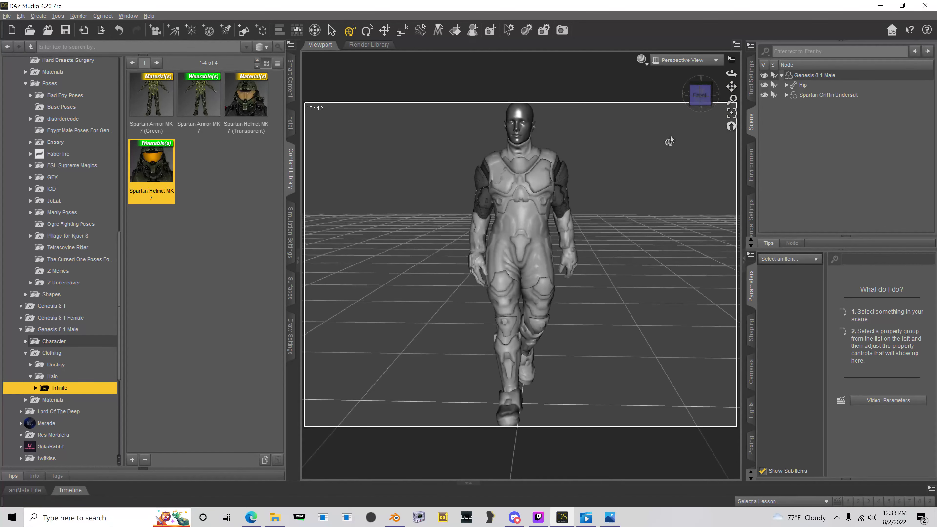
{"action": "left_click_drag", "start_coordinate": [731, 73], "coordinate": [727, 68]}
{"action": "scroll", "coordinate": [641, 189], "scroll_direction": "down", "scroll_amount": 1}
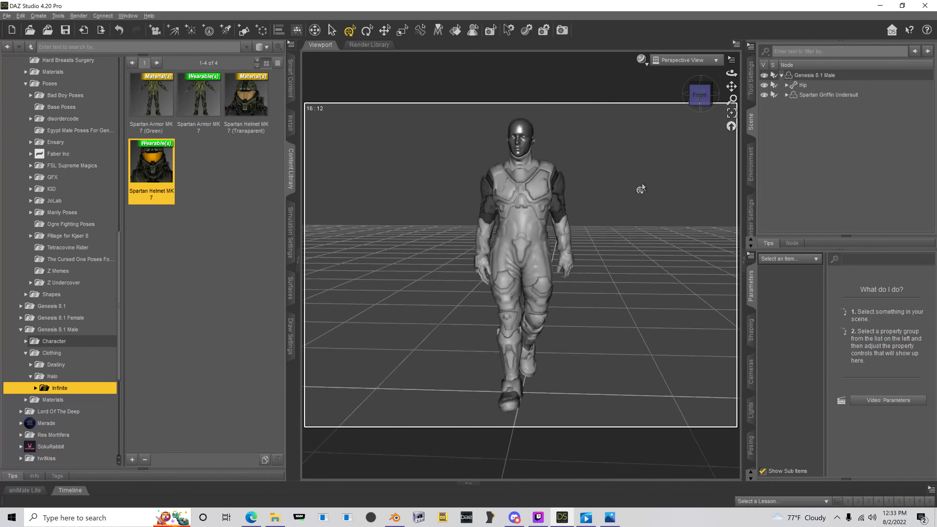
{"action": "scroll", "coordinate": [642, 189], "scroll_direction": "up", "scroll_amount": 1}
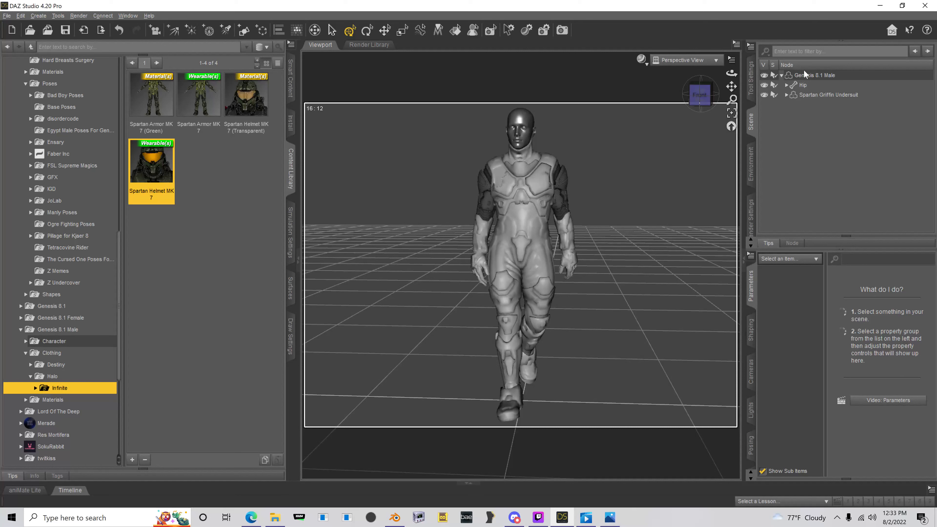
- Start saving a Wearable(s) preset from Genesis 8.1 Male and choose the People/Genesis 8.1 Male/Clothing/Halo/Infinite folder
{"action": "left_click", "coordinate": [805, 75]}
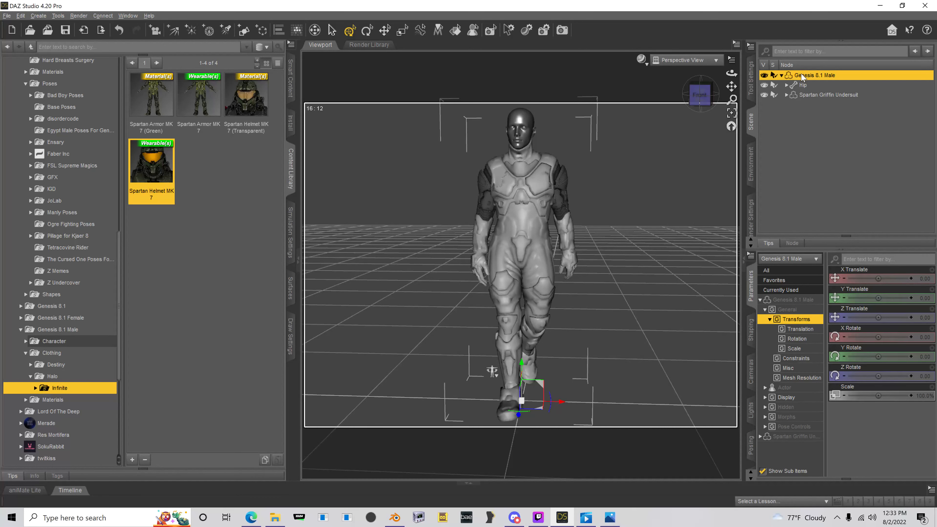
{"action": "left_click", "coordinate": [7, 15]}
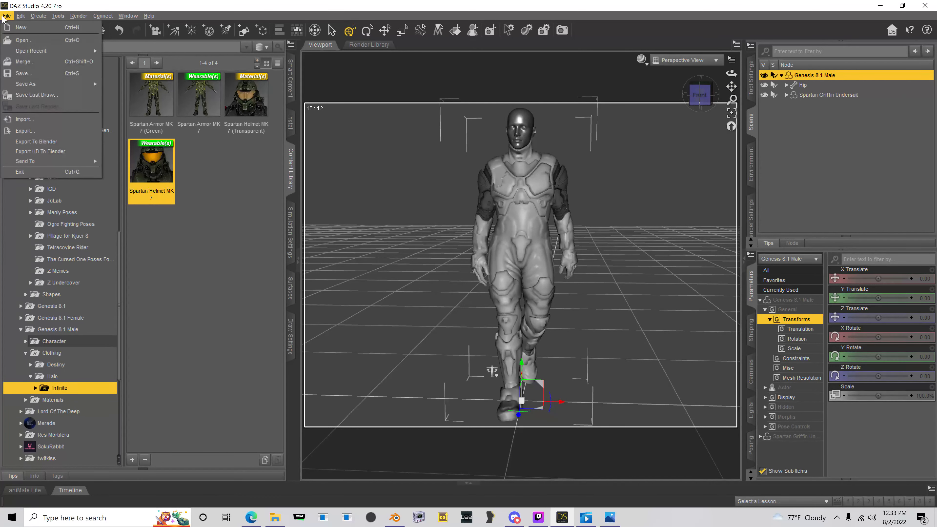
{"action": "mouse_move", "coordinate": [26, 84]}
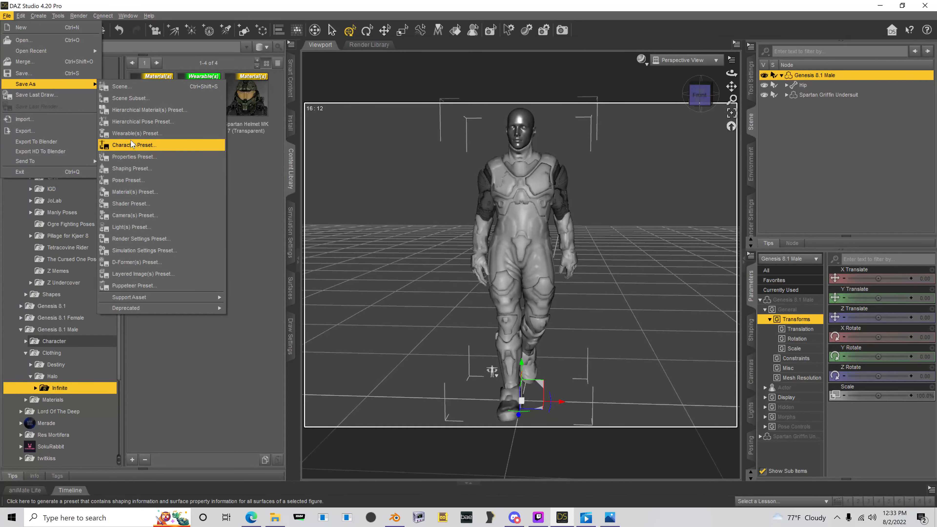
{"action": "left_click", "coordinate": [157, 135]}
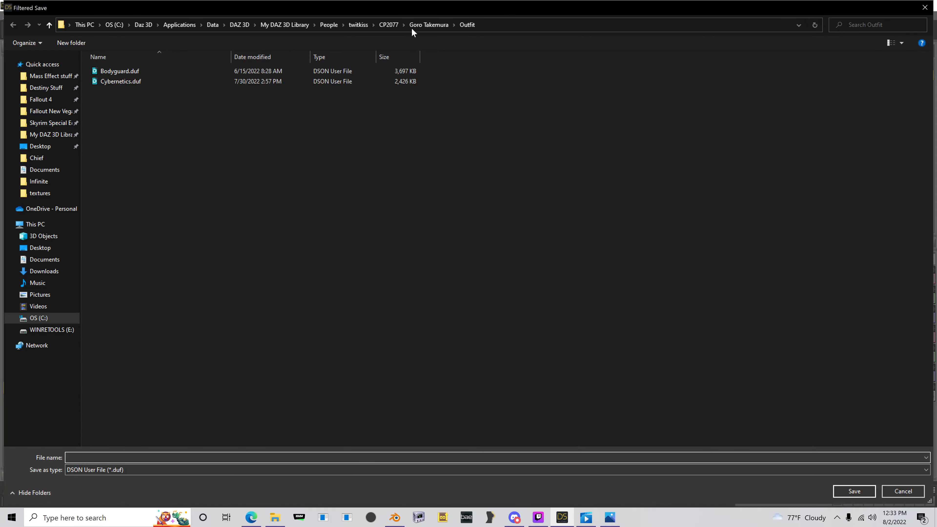
{"action": "left_click", "coordinate": [329, 25]}
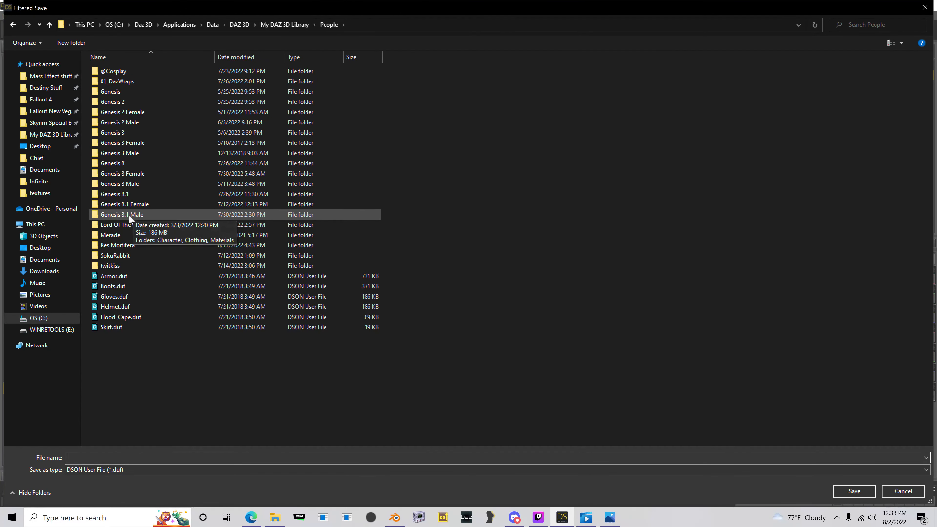
{"action": "double_click", "coordinate": [132, 216]}
{"action": "double_click", "coordinate": [112, 81]}
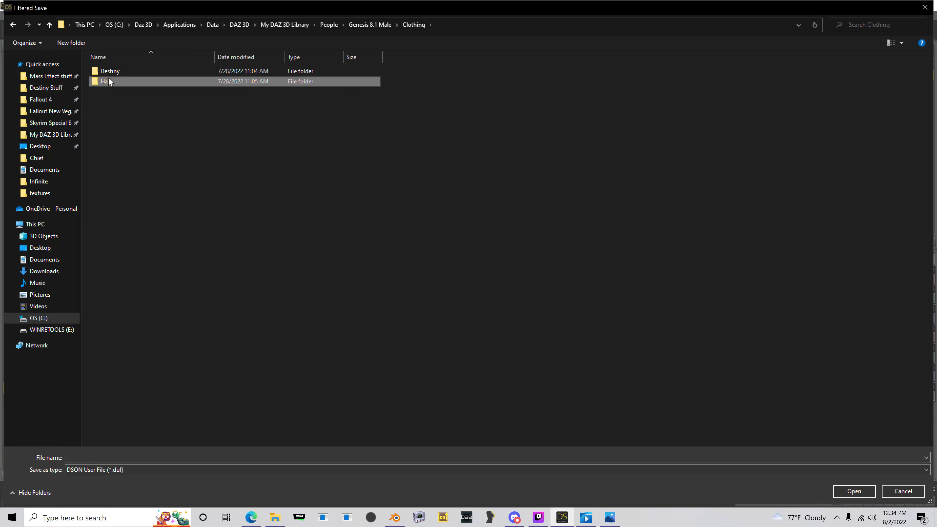
{"action": "double_click", "coordinate": [112, 81]}
{"action": "double_click", "coordinate": [113, 72]}
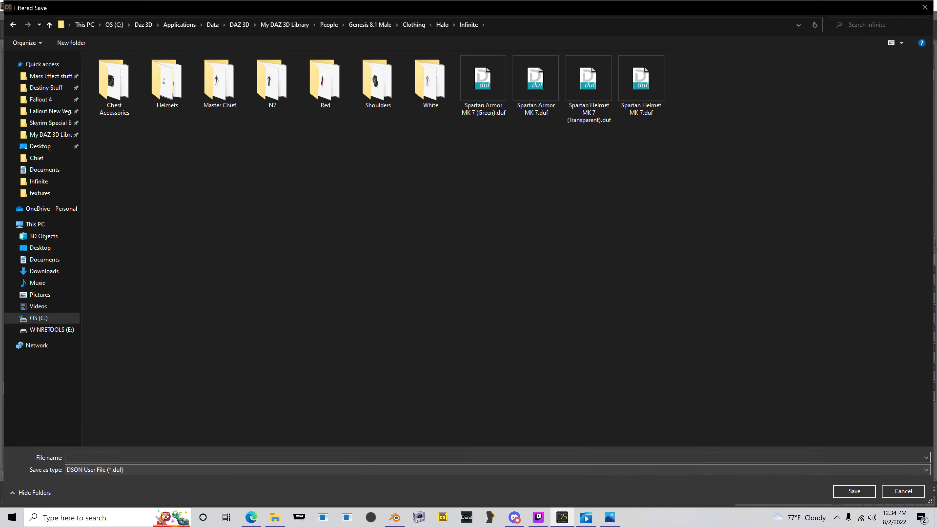
- Name the wearable preset Spartan Griffin Undersuit and save it with the undersuit node included and file compression on
{"action": "left_click", "coordinate": [181, 457]}
{"action": "type", "text": "Spa"}
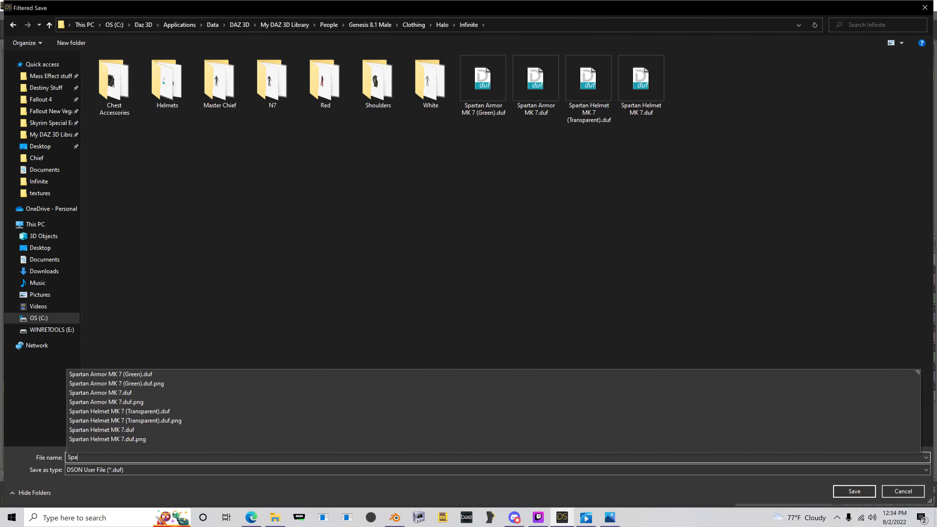
{"action": "type", "text": "rtan Griffin Undersuit"}
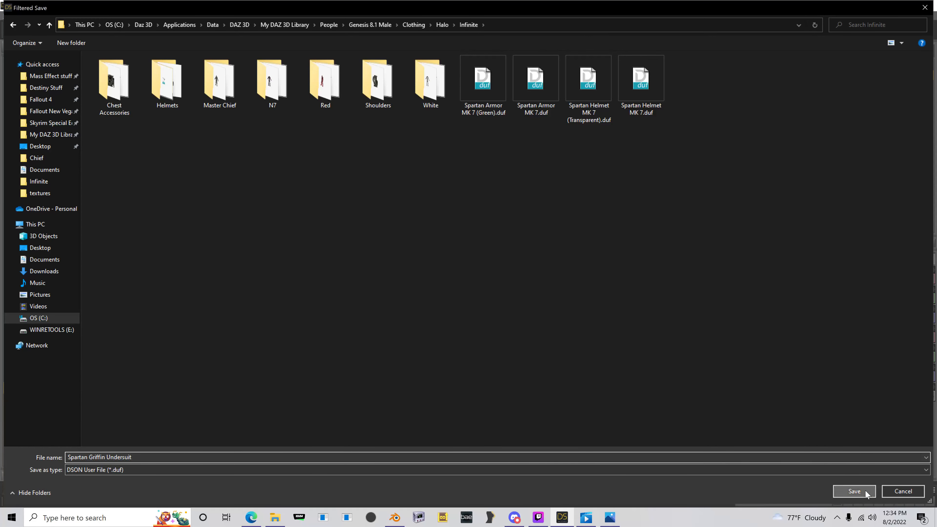
{"action": "left_click", "coordinate": [854, 491]}
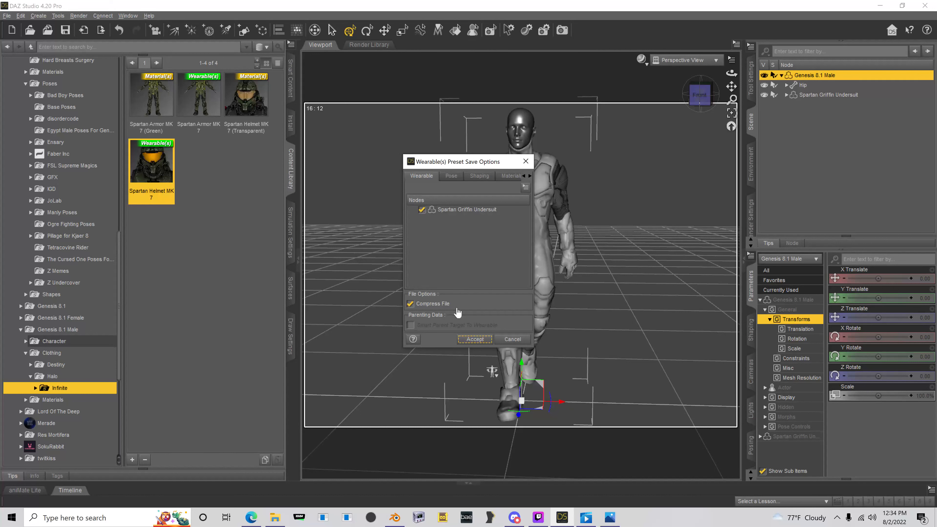
{"action": "left_click", "coordinate": [475, 339]}
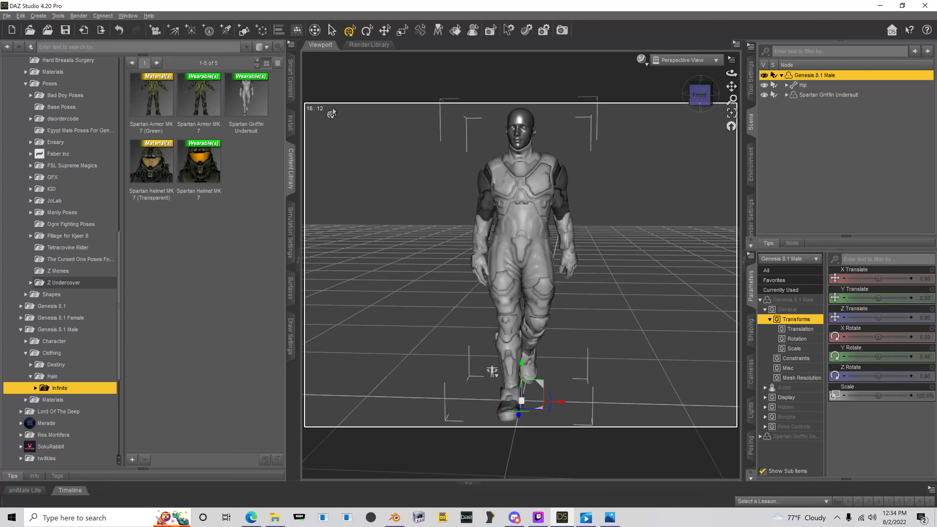
- Delete the Spartan Griffin Undersuit from the scene
{"action": "left_click", "coordinate": [827, 93]}
{"action": "right_click", "coordinate": [827, 94]}
{"action": "left_click", "coordinate": [843, 122]}
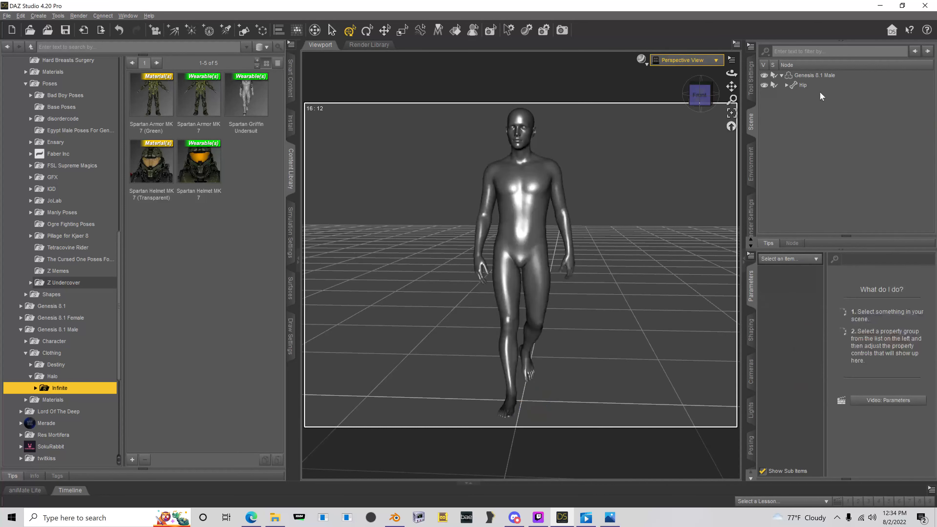
- Load the saved Spartan Griffin Undersuit wearable preset onto Genesis 8.1 Male
{"action": "left_click", "coordinate": [816, 75]}
{"action": "double_click", "coordinate": [236, 129]}
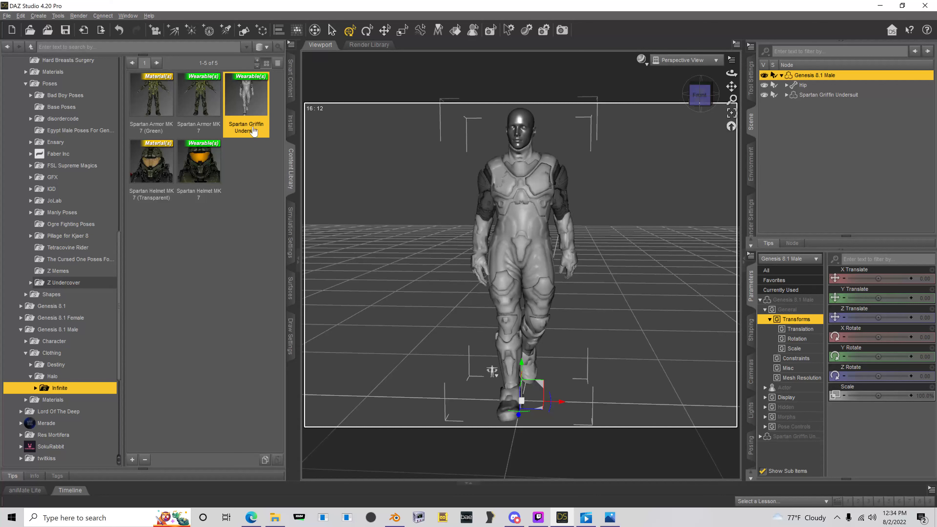
{"action": "mouse_move", "coordinate": [254, 131]}
{"action": "mouse_move", "coordinate": [541, 525]}
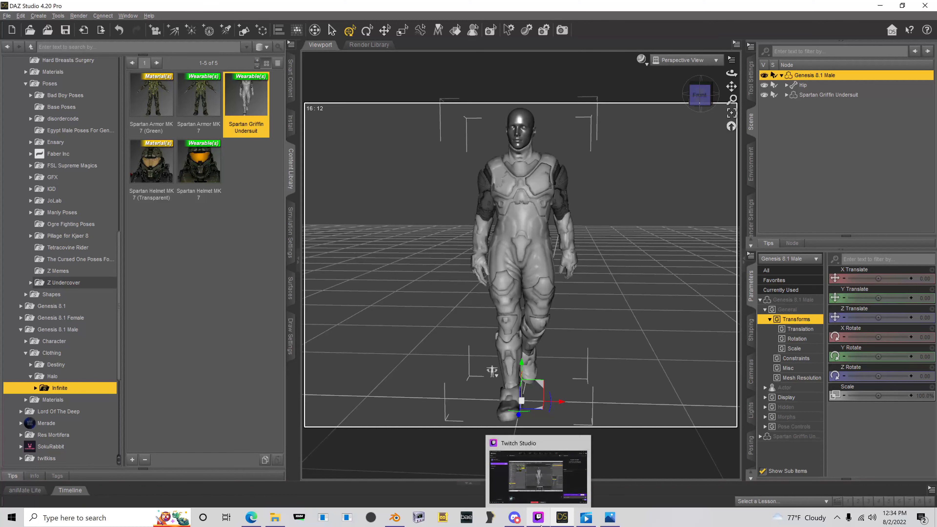